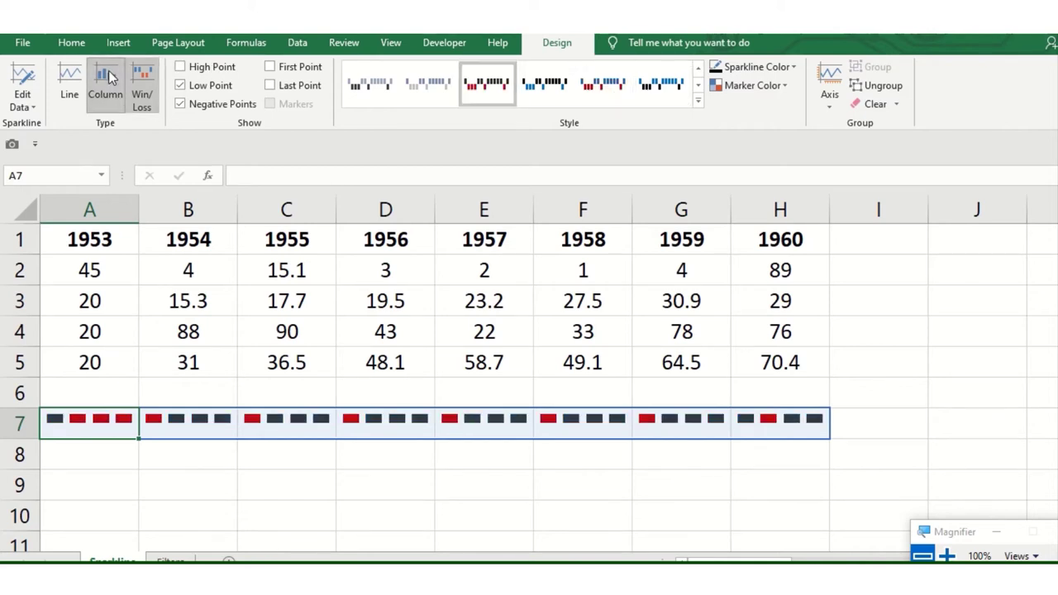
After trying columns, set the row 7 sparklines back to Line with the last blue style and dark markers.
click(108, 77)
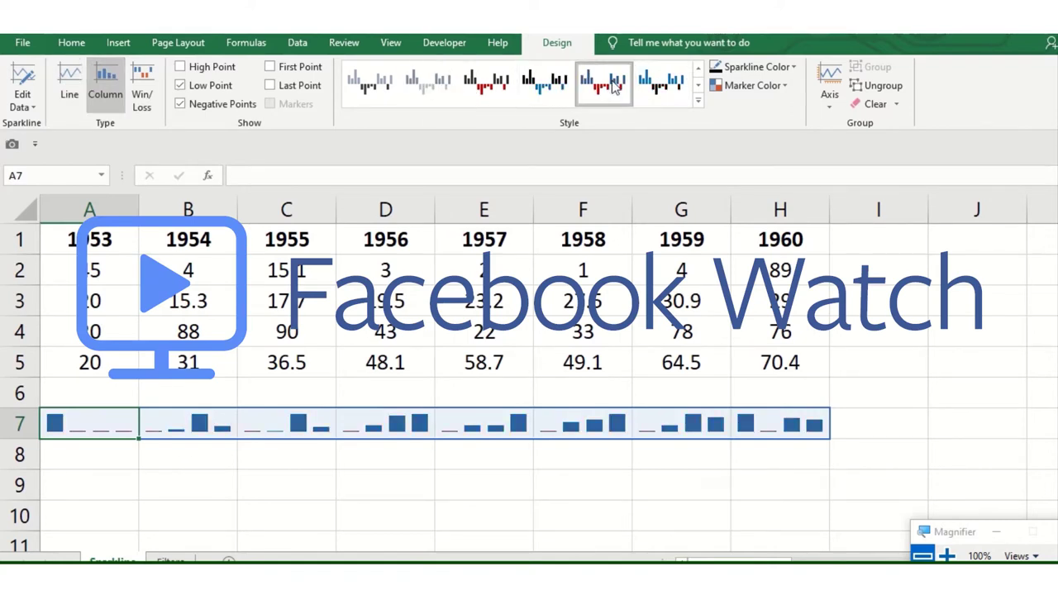
click(370, 81)
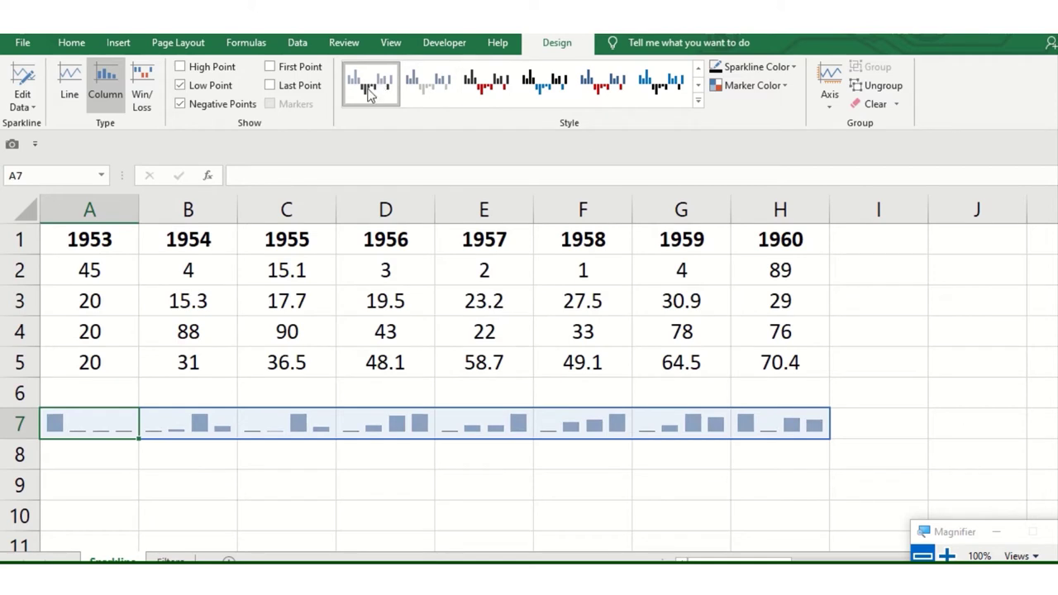
click(73, 72)
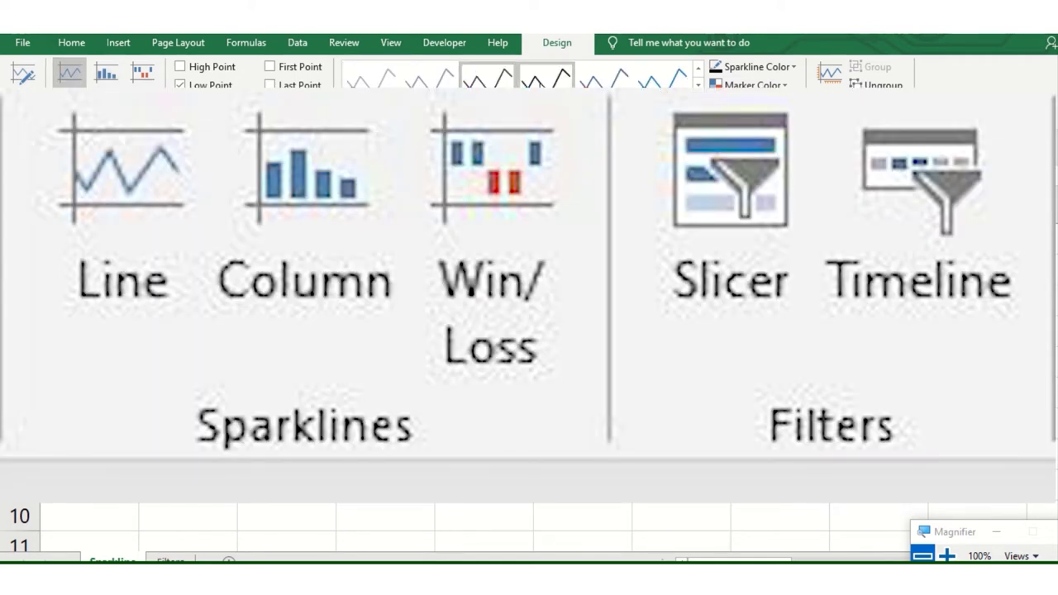
click(545, 79)
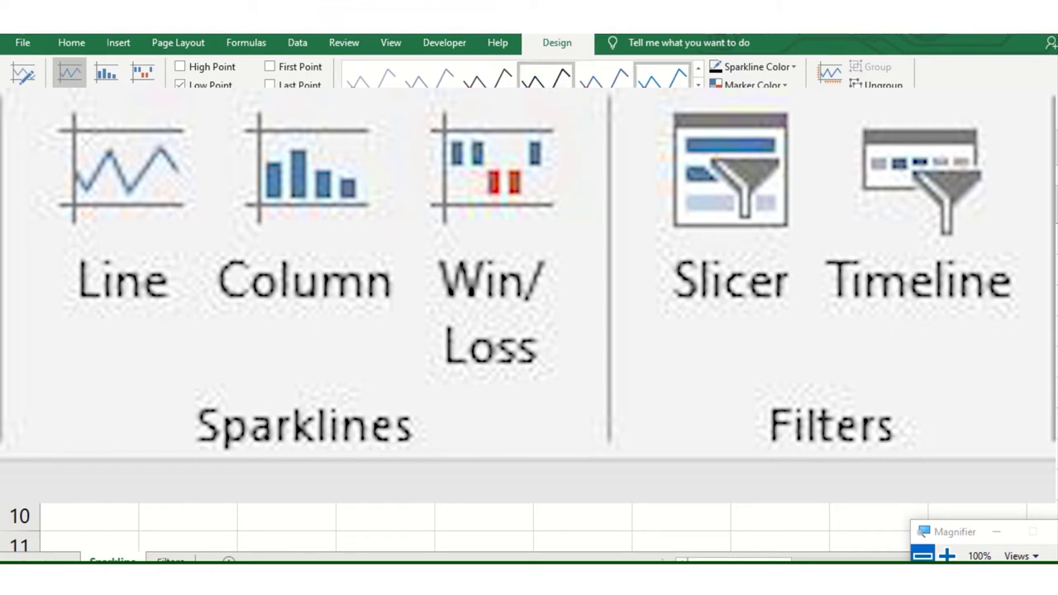
click(661, 79)
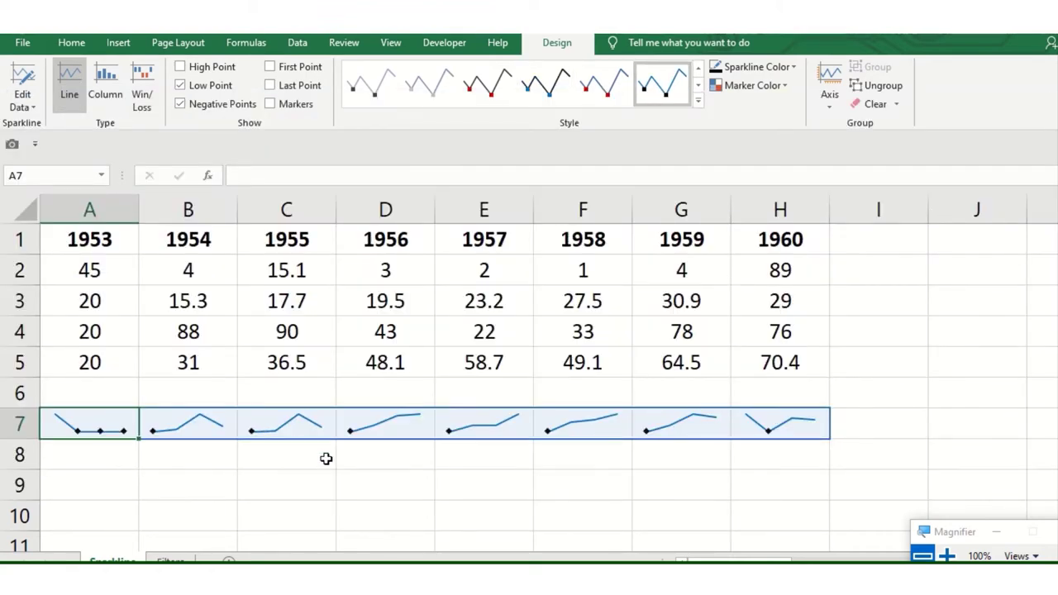
Delete row 7 to clear its sparklines, repeating once after they reappear.
click(217, 383)
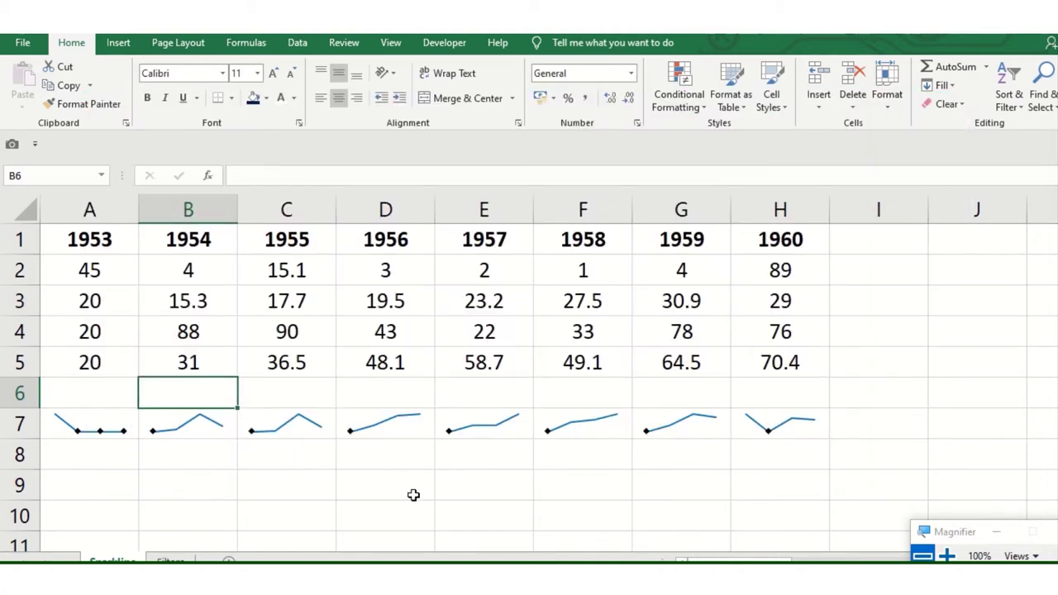
click(247, 421)
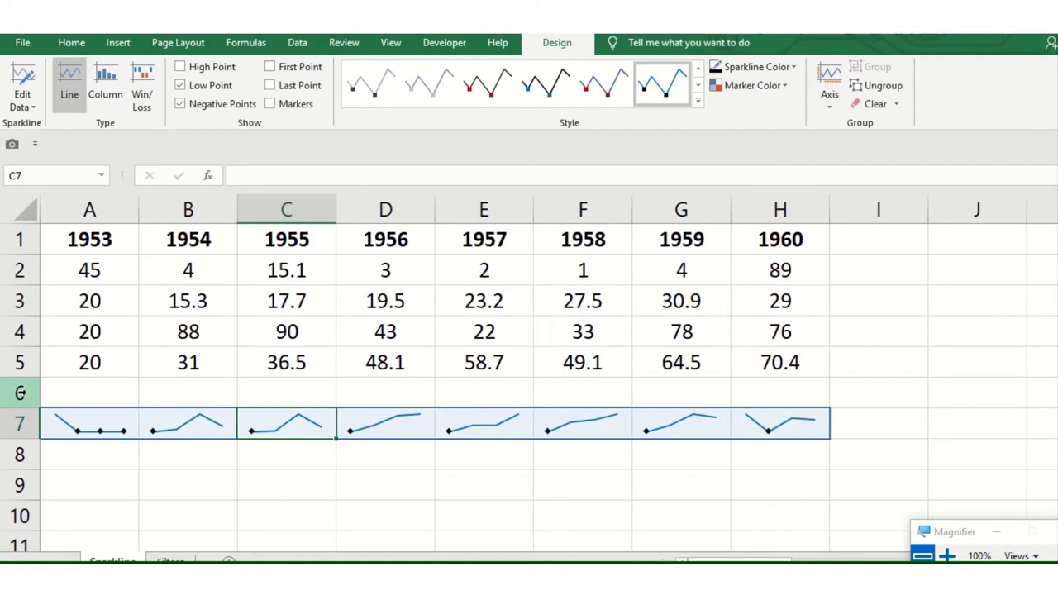
click(14, 422)
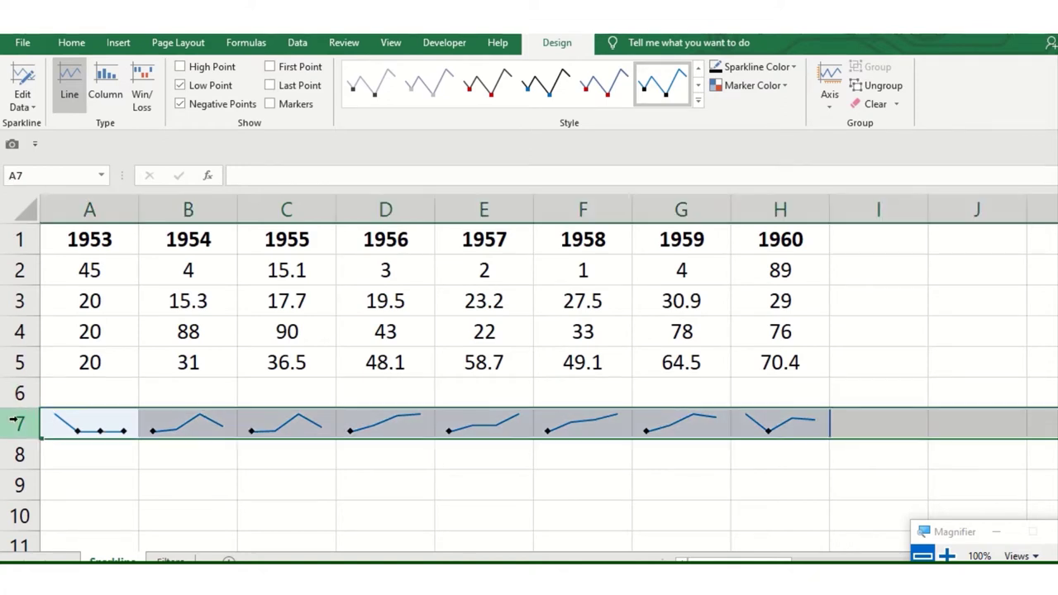
key(ctrl+minus)
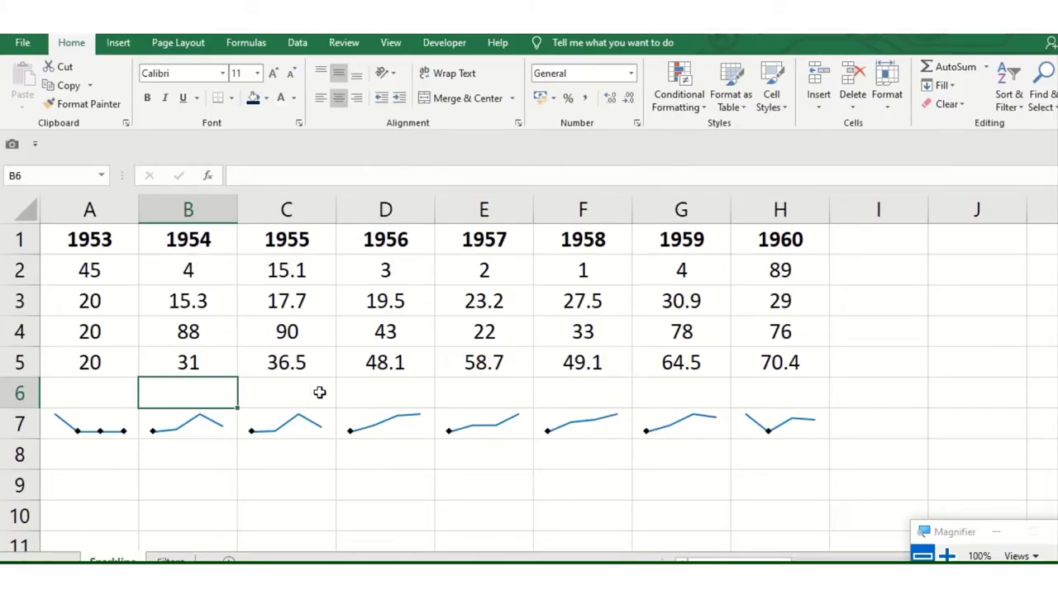
click(304, 421)
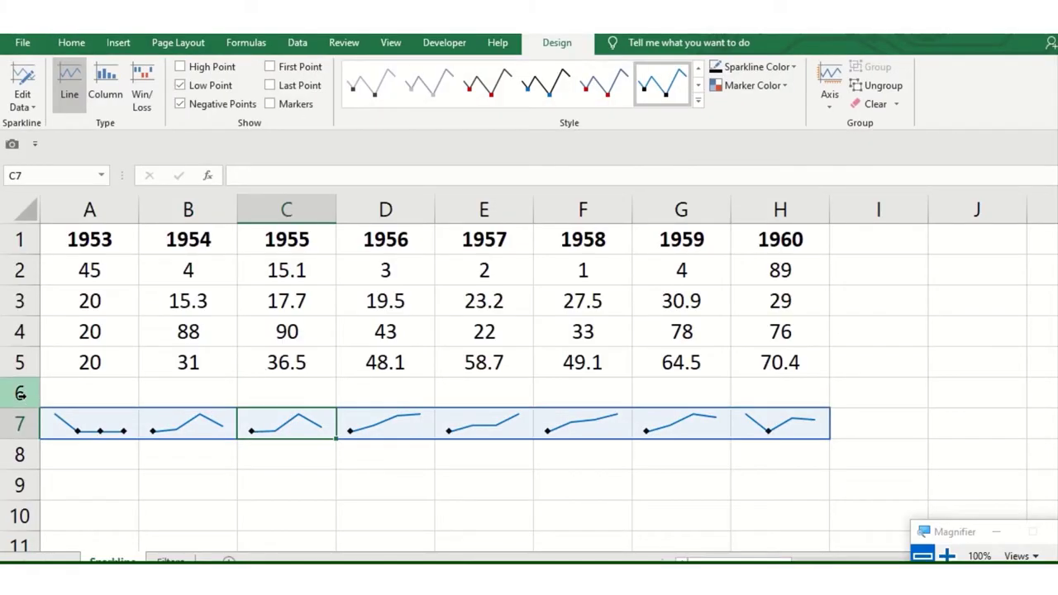
click(14, 422)
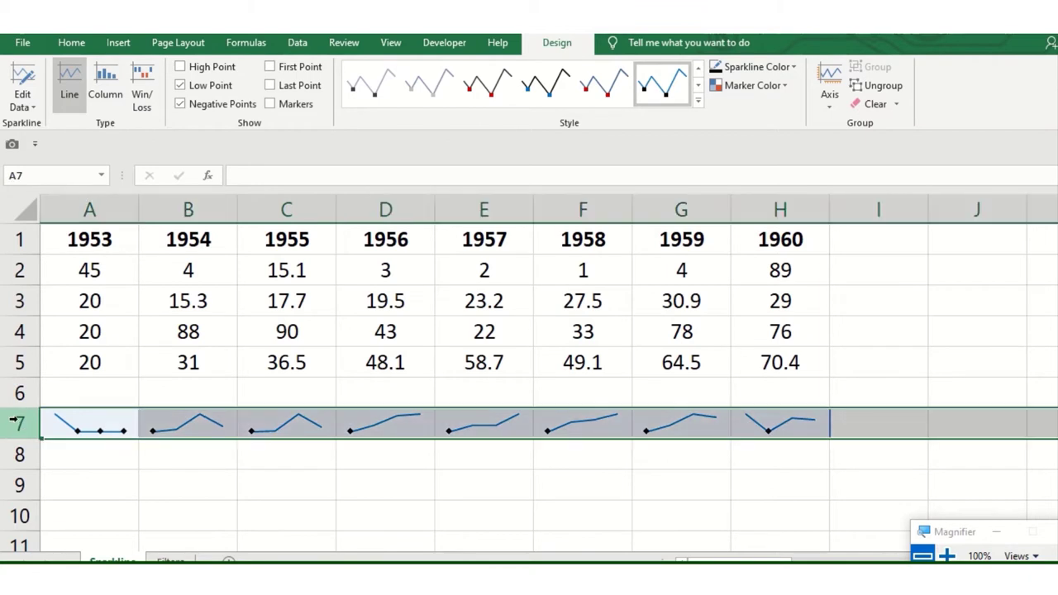
key(ctrl+minus)
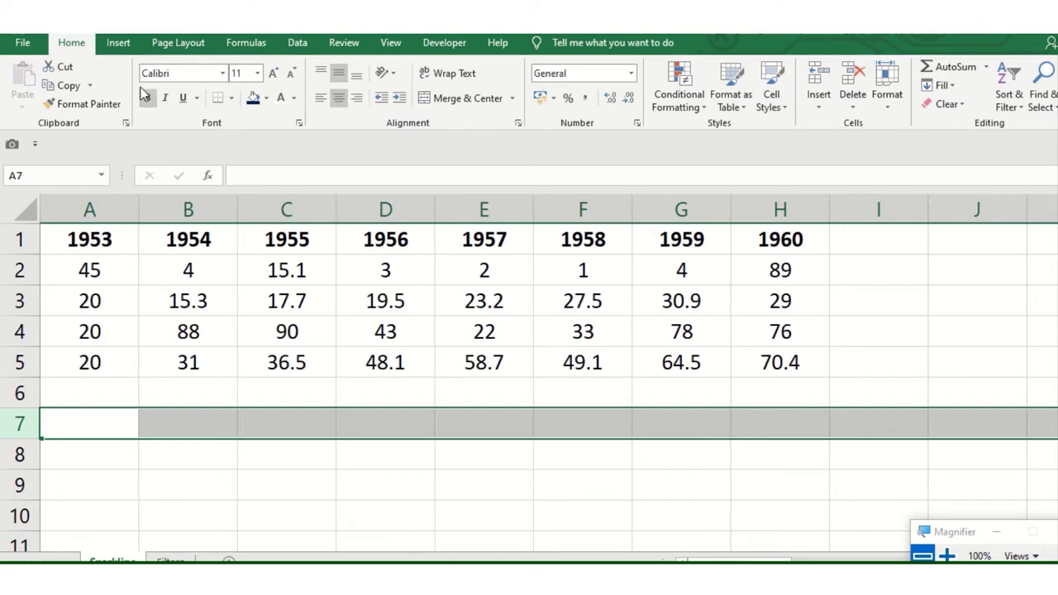
Select empty cell A7 with the Insert commands showing, ready for a sparkline.
click(118, 48)
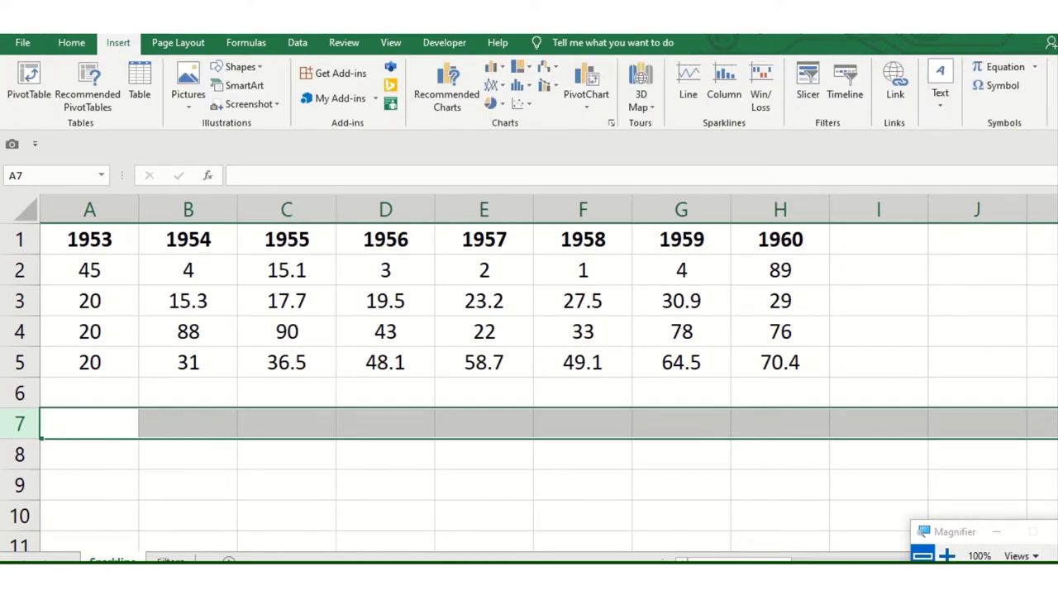
click(946, 555)
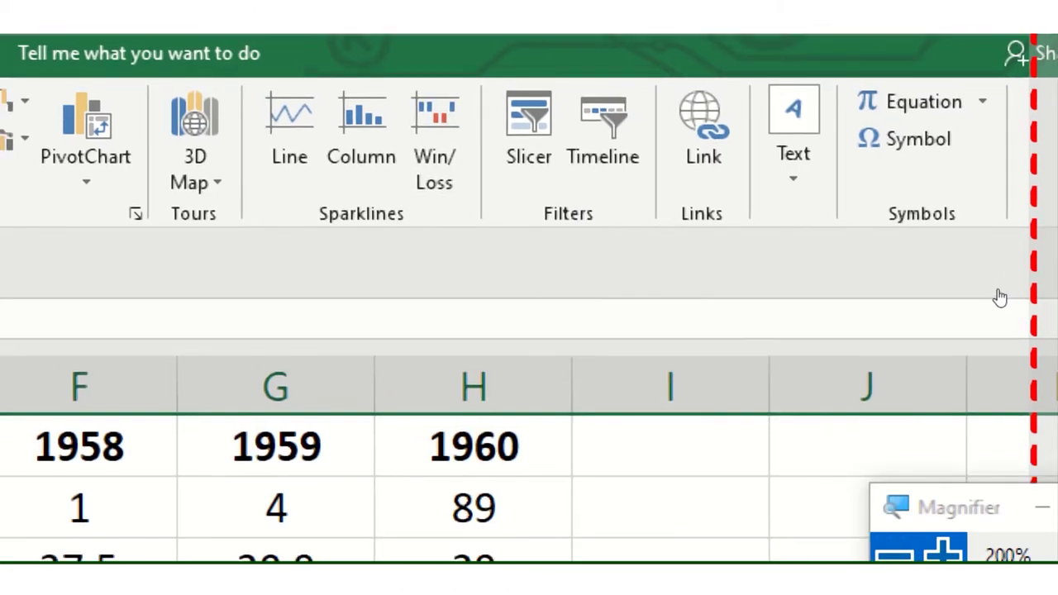
click(998, 295)
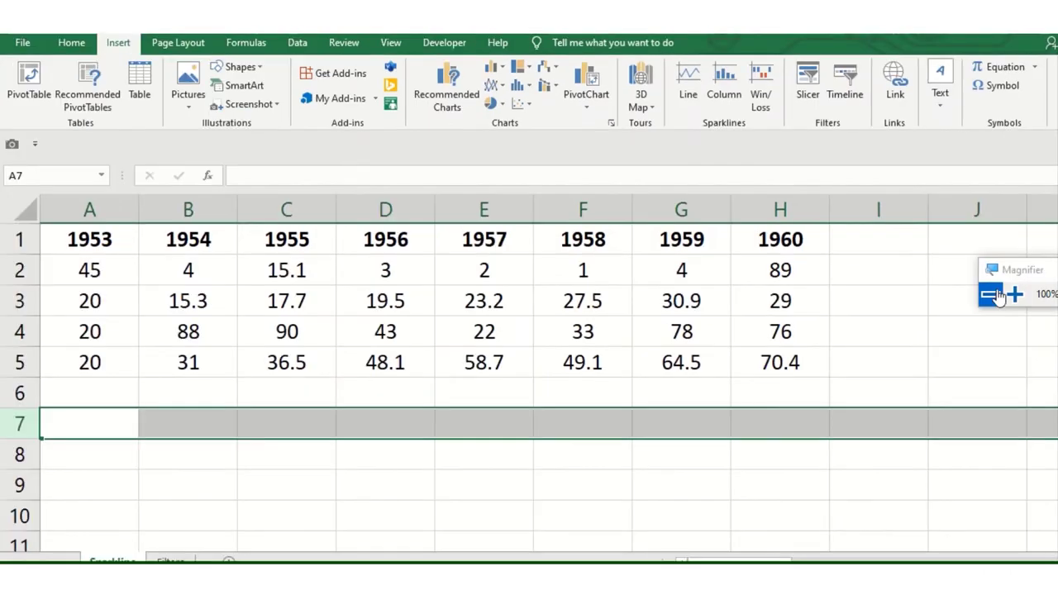
click(246, 363)
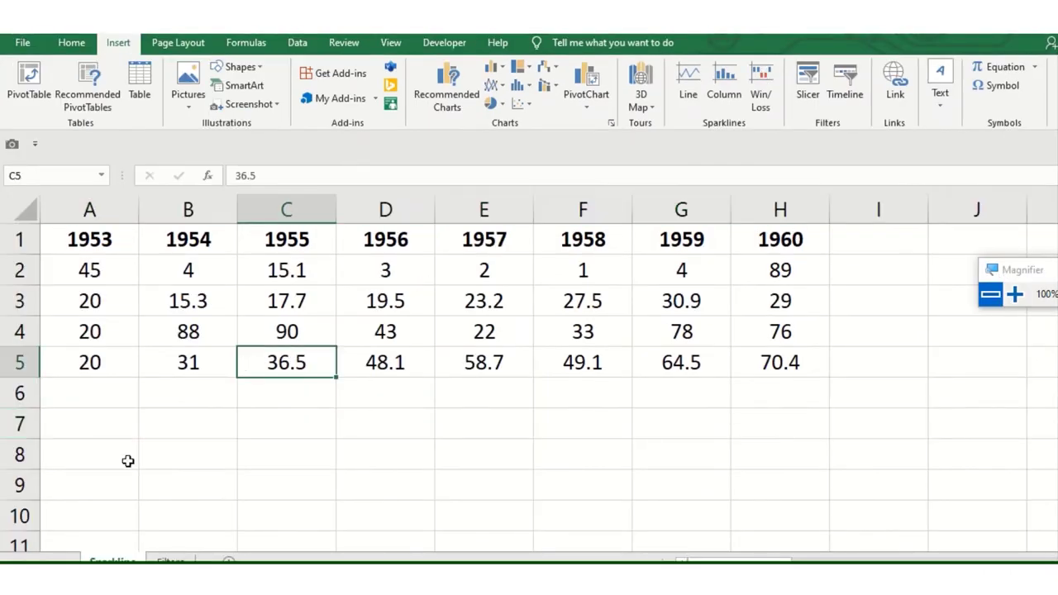
click(88, 433)
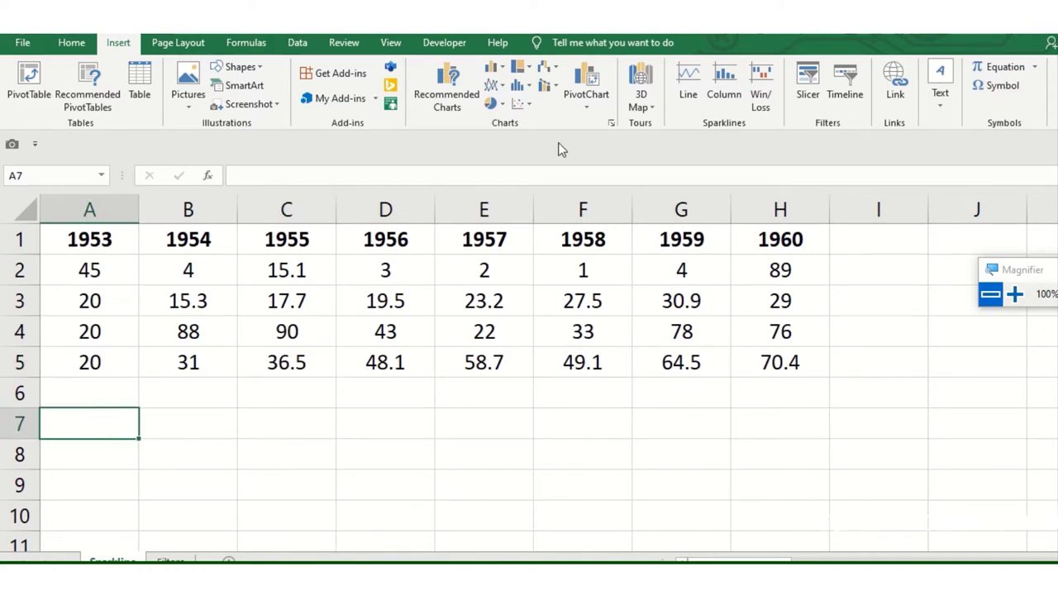
click(80, 46)
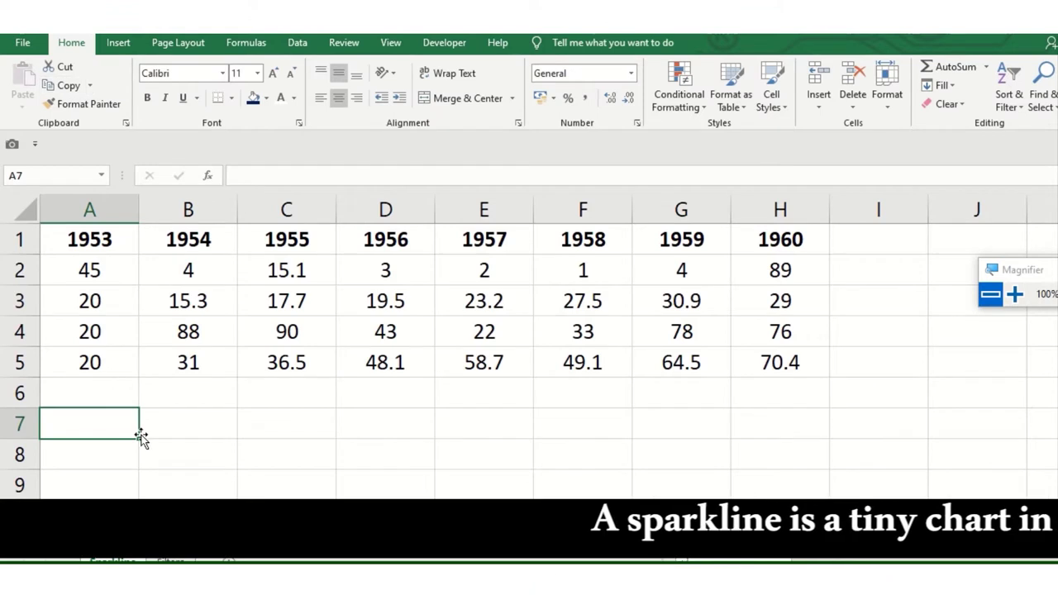
click(183, 435)
click(104, 425)
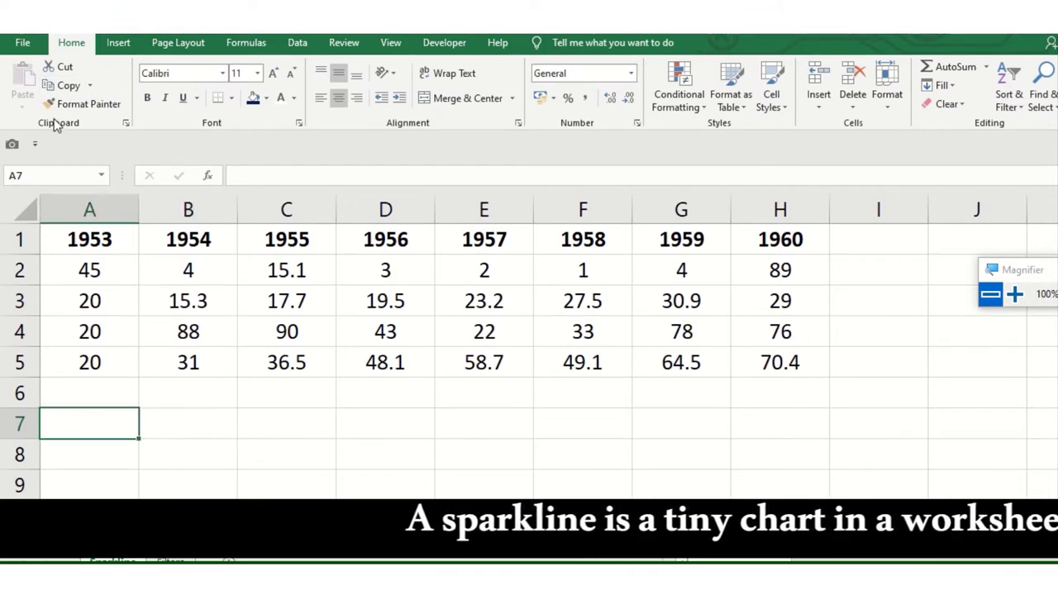
click(119, 44)
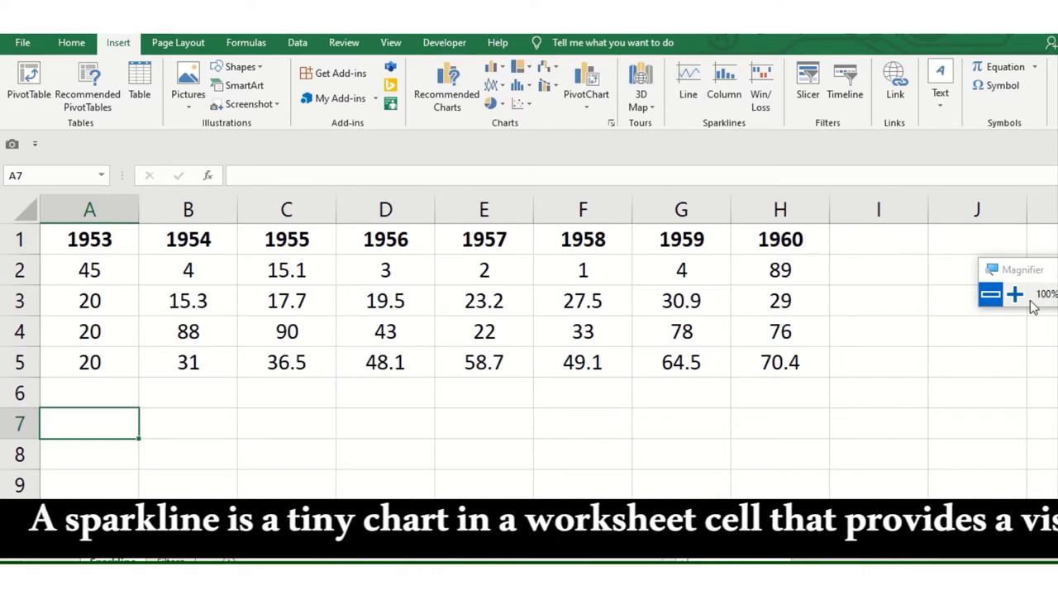
Insert a line sparkline from A2:A5 at A7 and fill it across to H7.
click(687, 82)
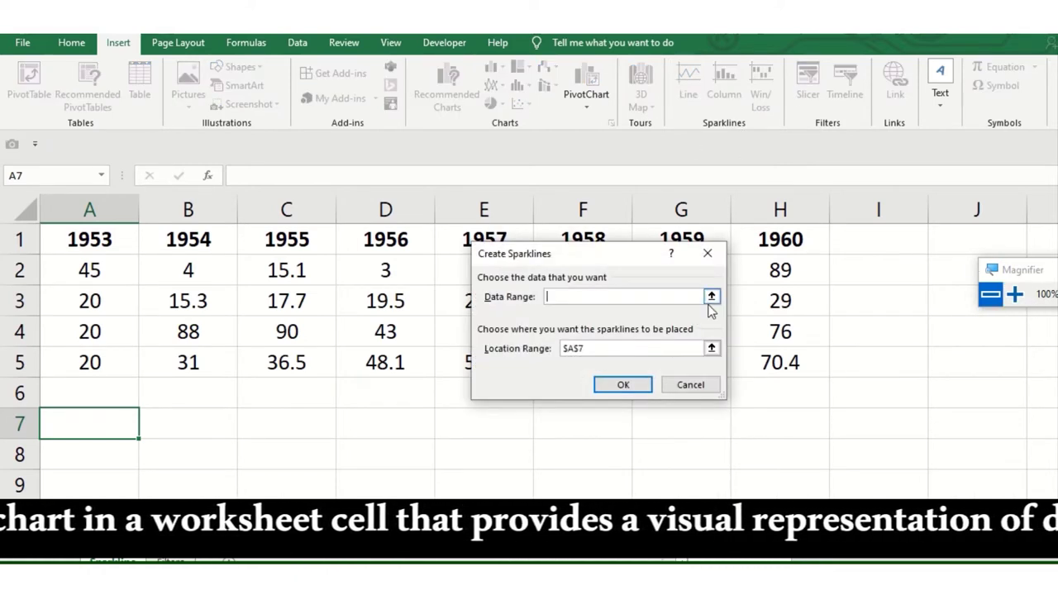
click(711, 296)
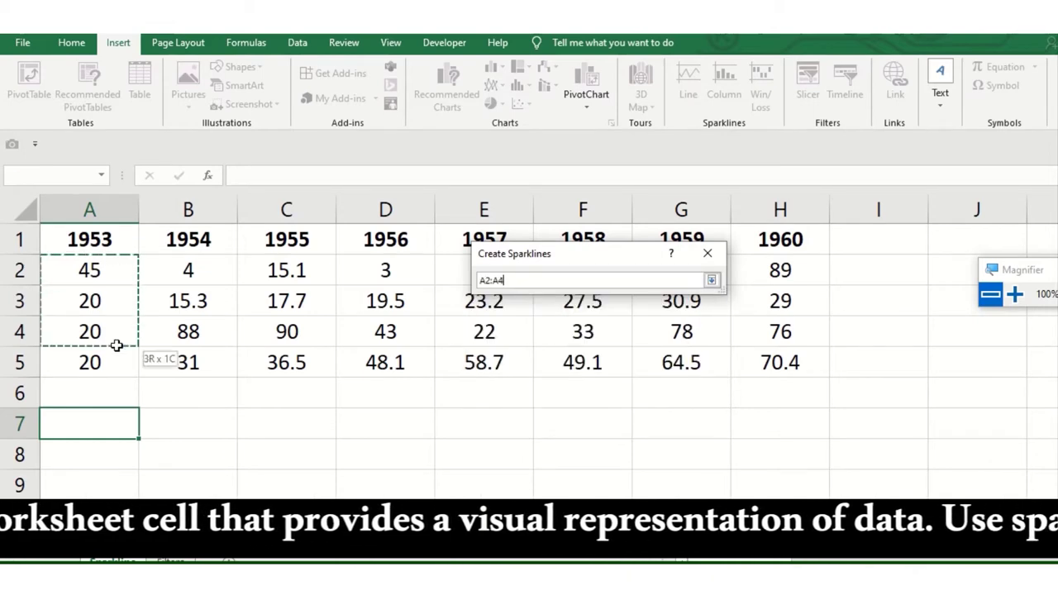
drag(114, 270, 114, 362)
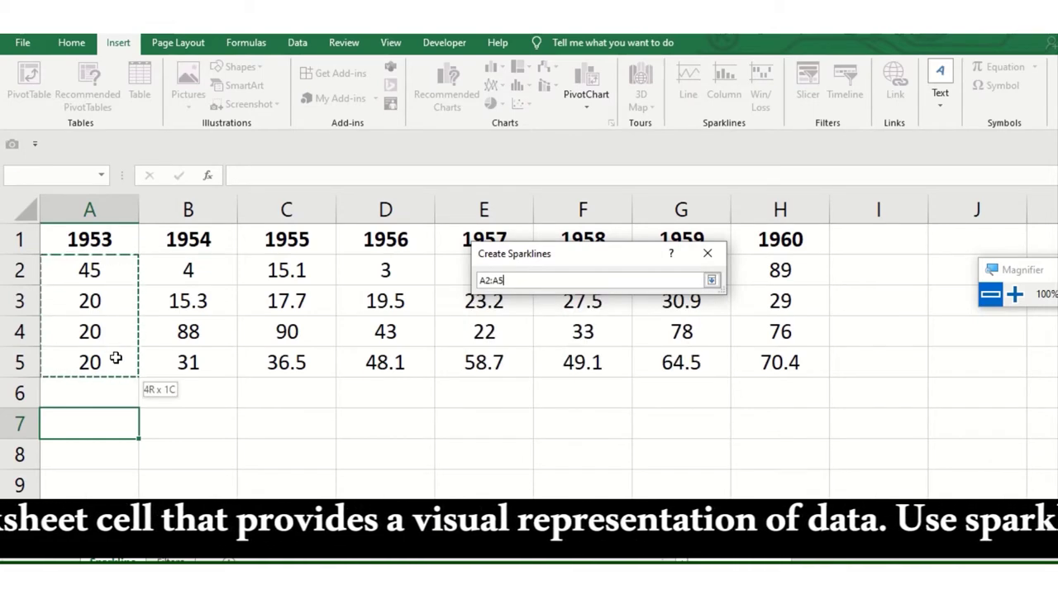
click(711, 281)
click(597, 348)
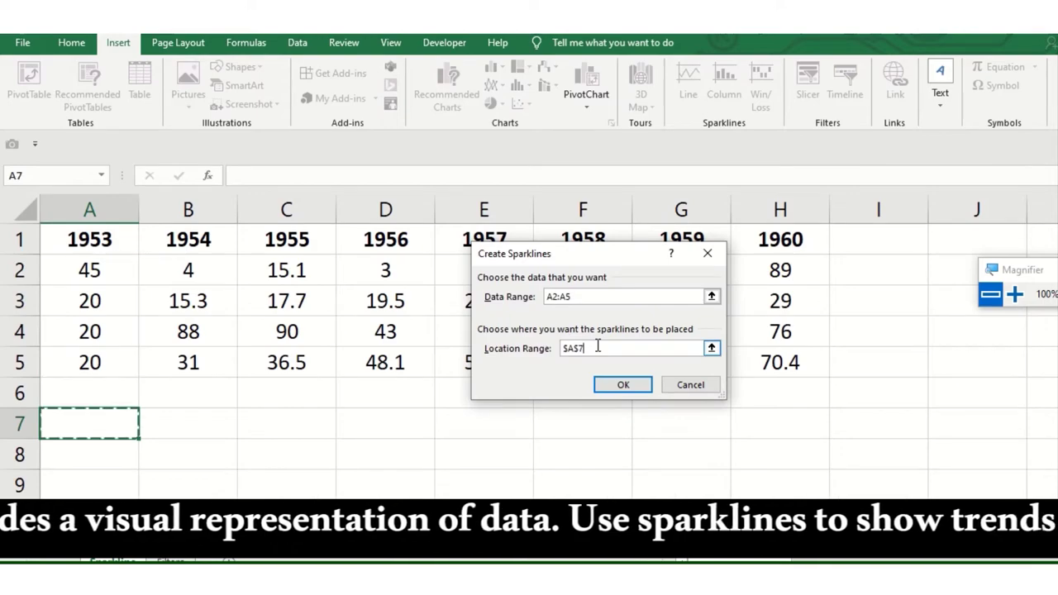
click(611, 387)
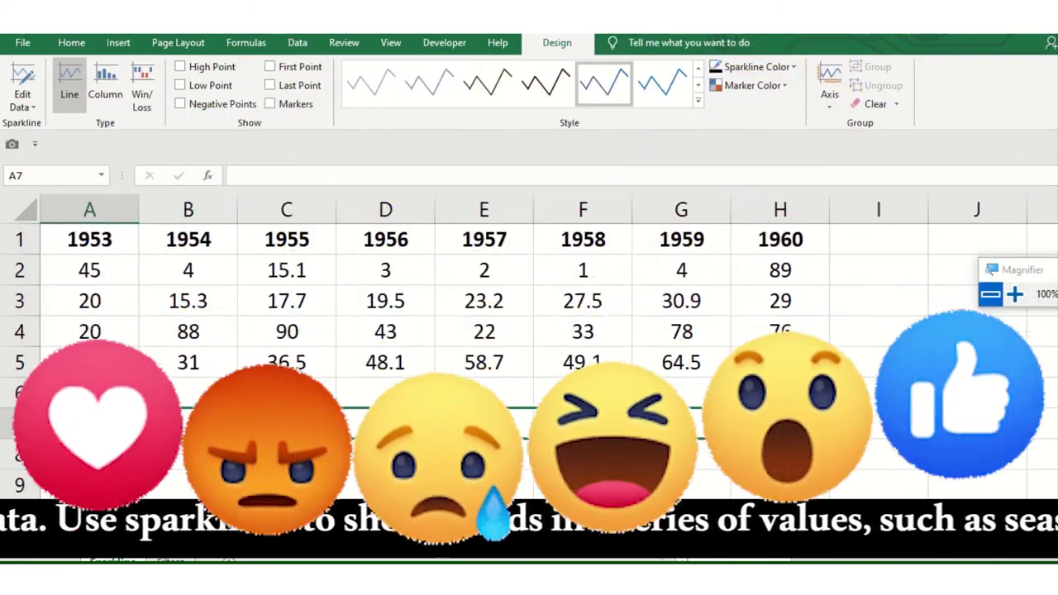
drag(138, 438, 785, 446)
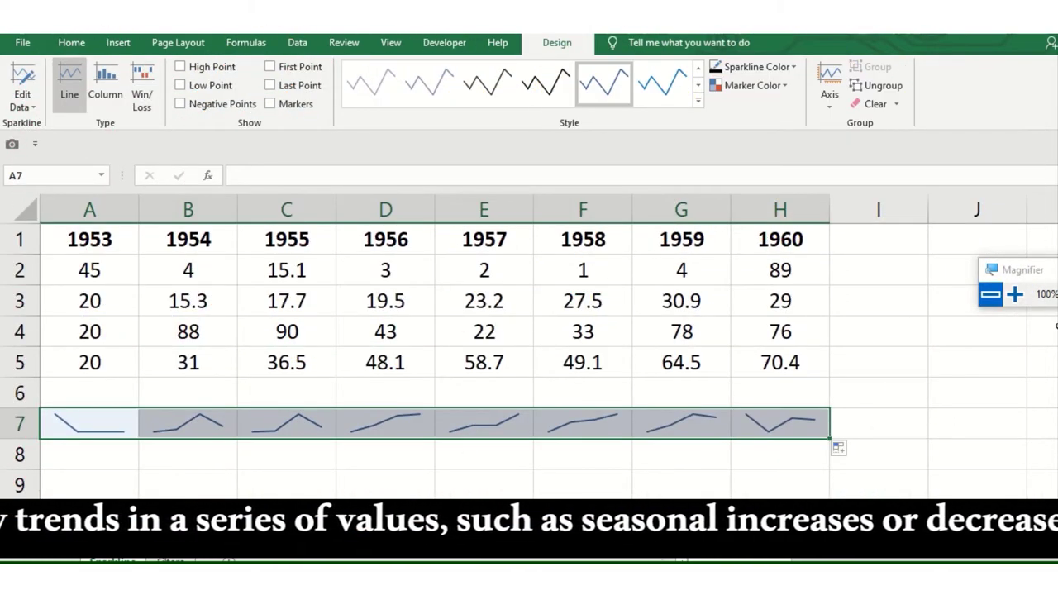
Look through Sparkline Color and Marker Color without changing either, then deselect the sparklines.
click(1014, 294)
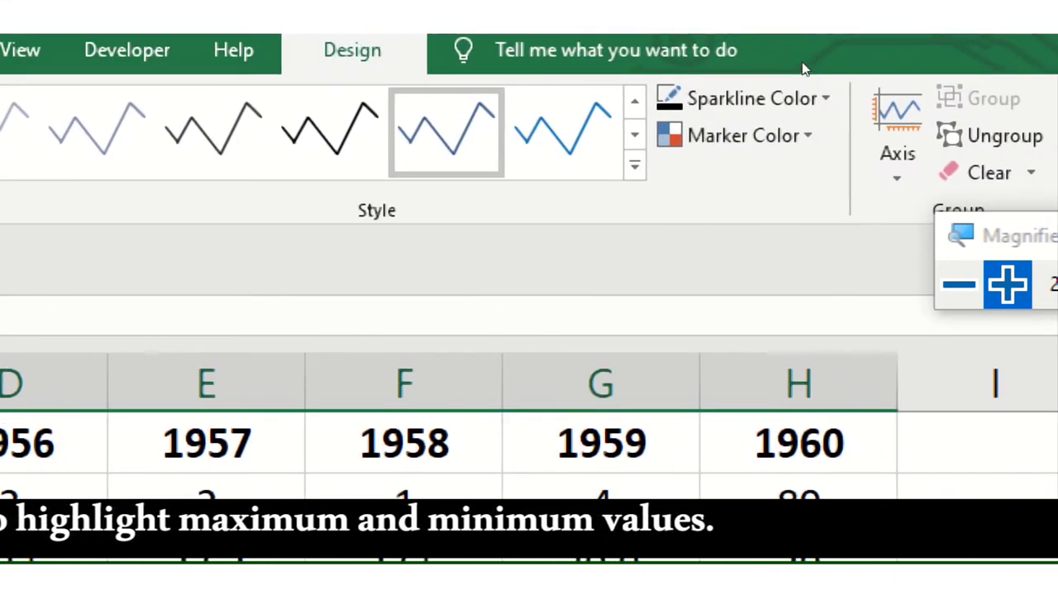
click(792, 83)
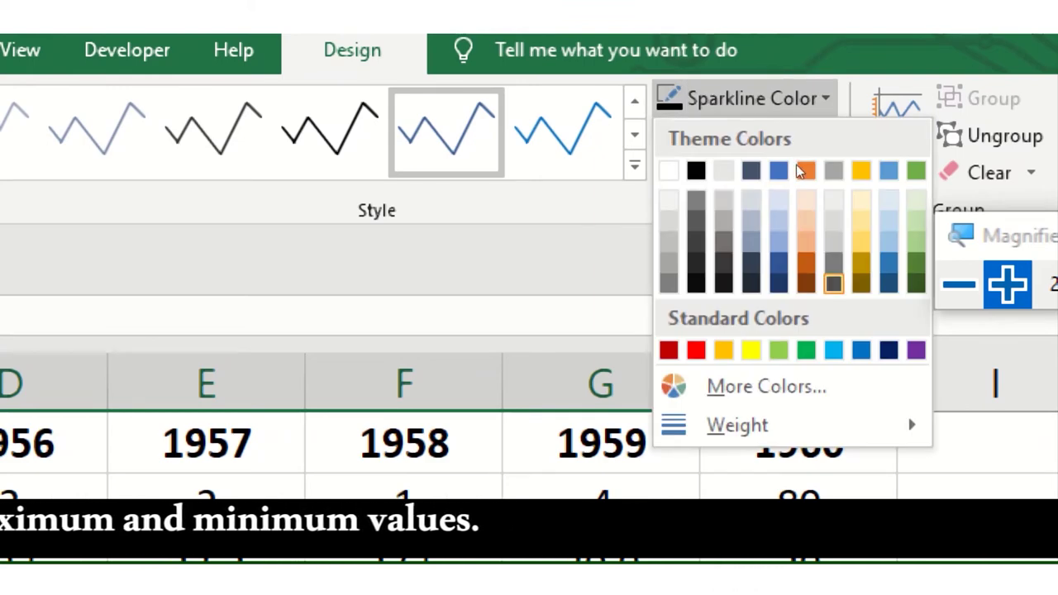
click(788, 95)
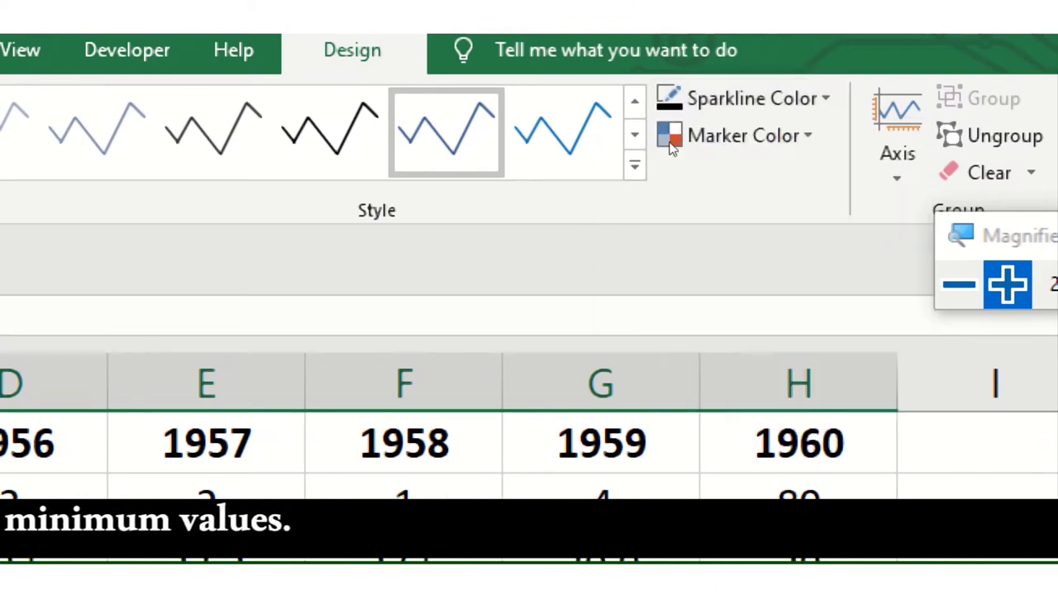
click(760, 136)
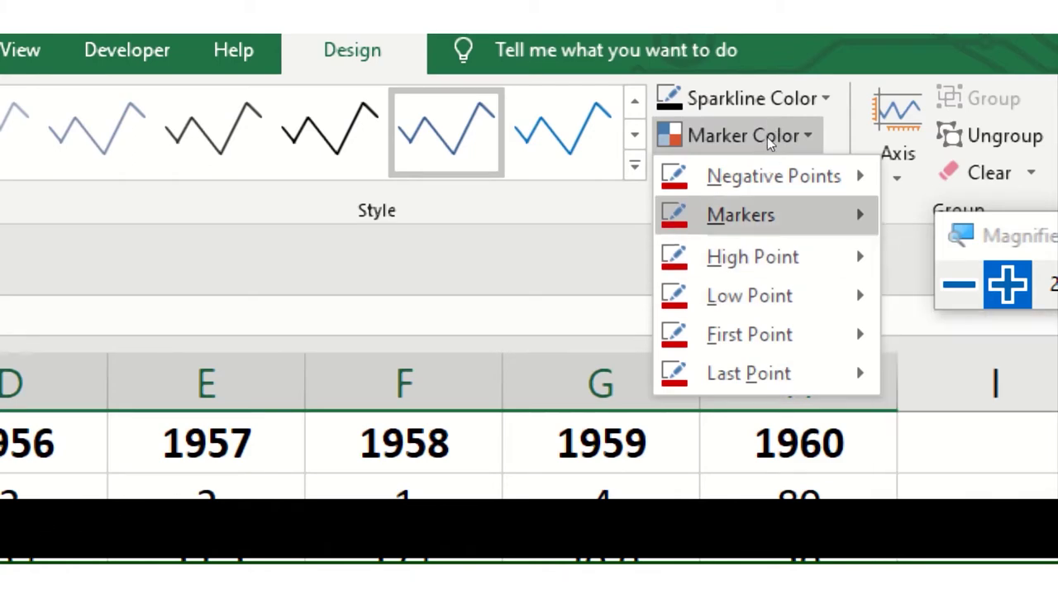
key(super+minus)
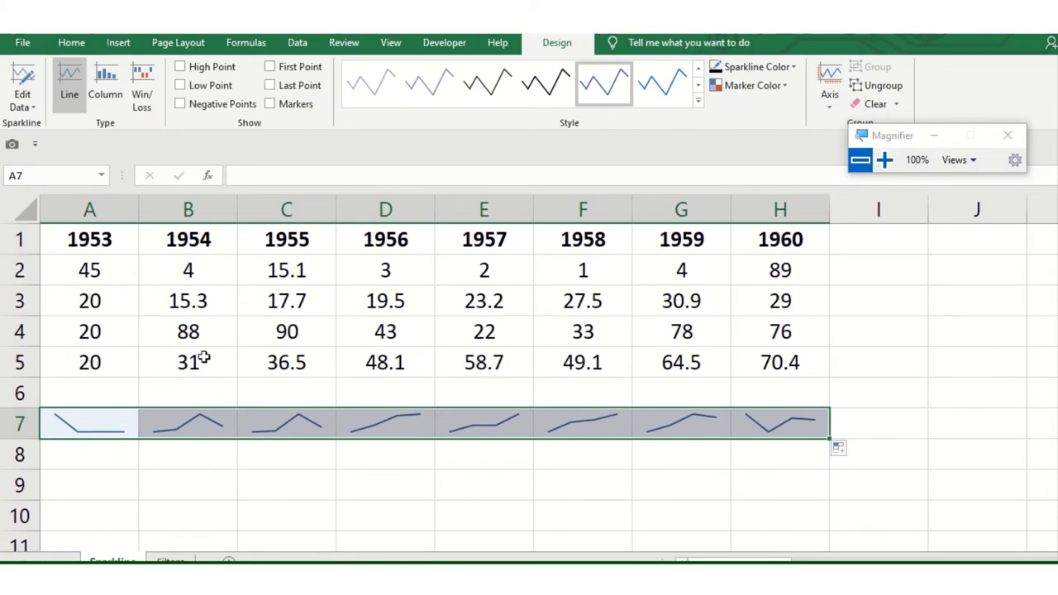
click(173, 369)
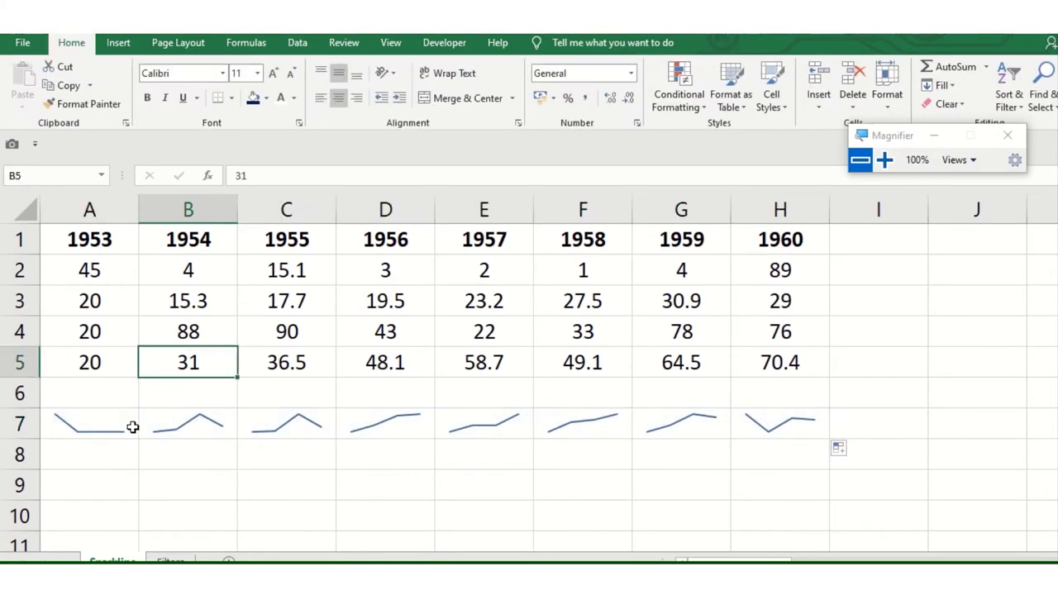
Turn on High Point and Low Point highlighting for the row 7 sparklines.
click(111, 414)
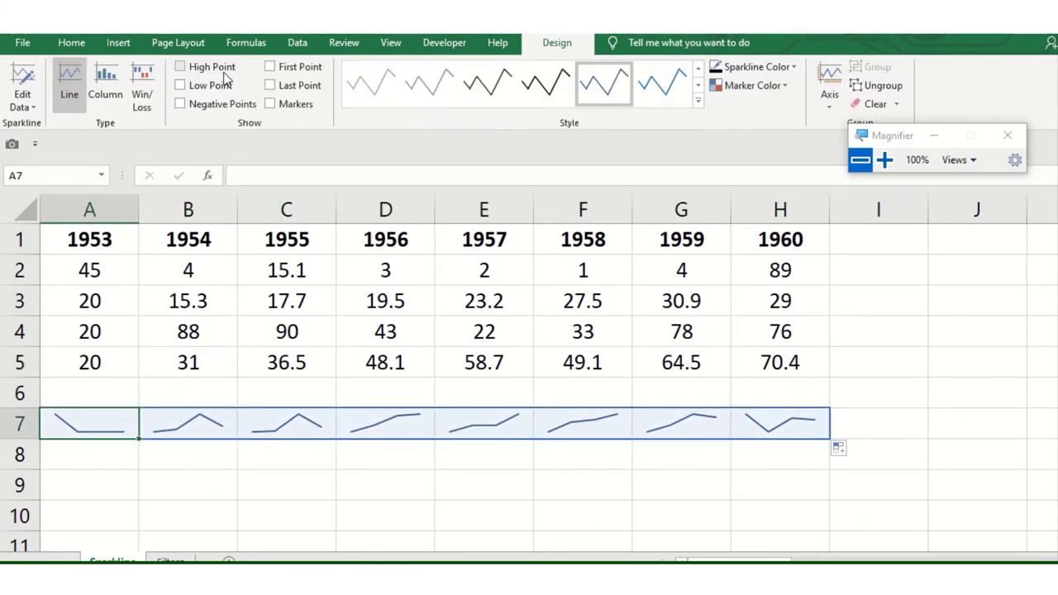
click(225, 73)
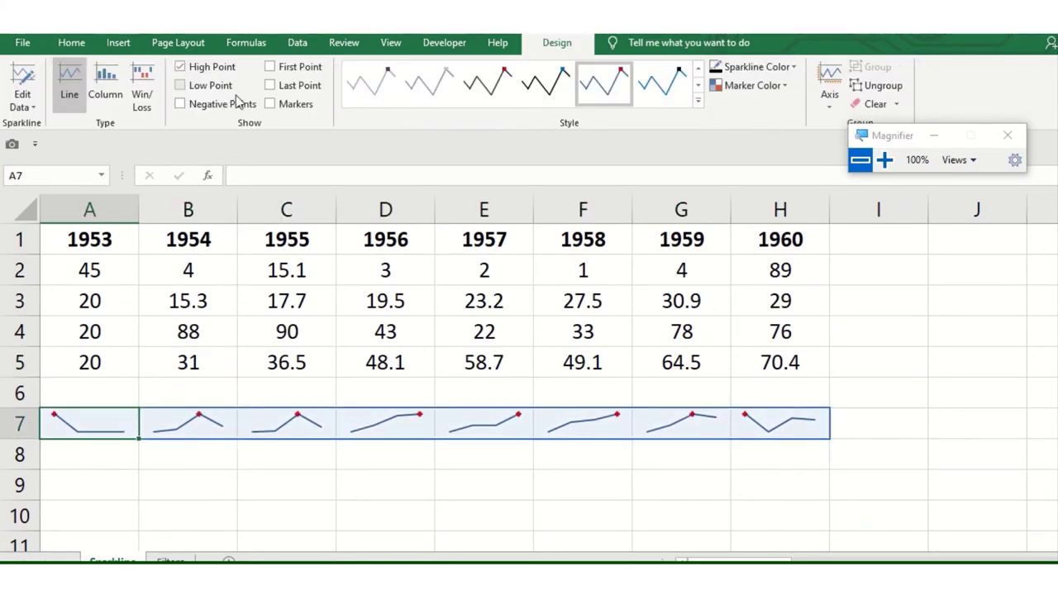
click(219, 88)
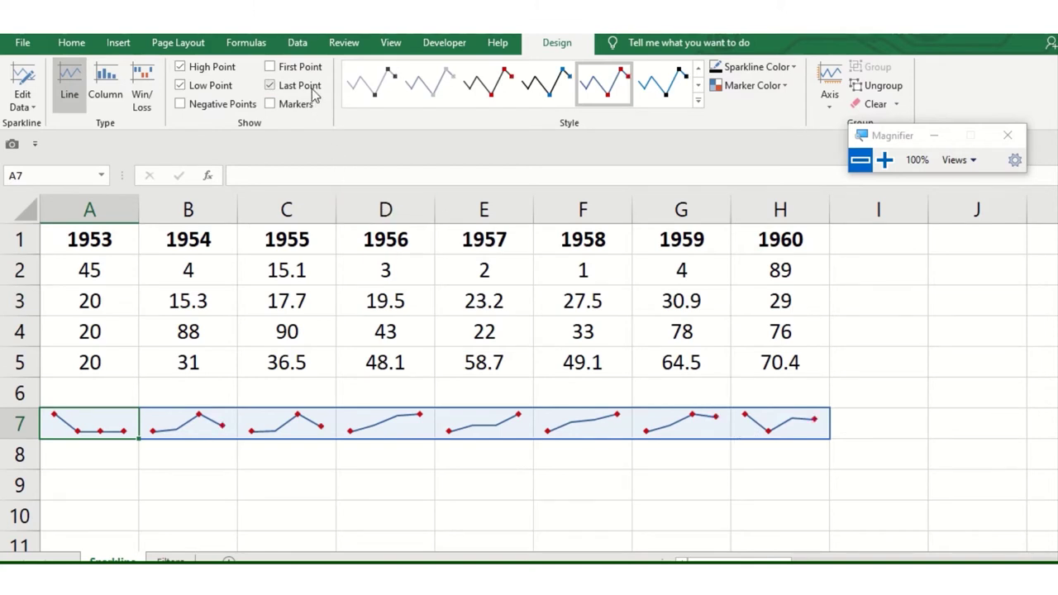
Colour the high-point markers green and all other markers red.
click(763, 85)
mouse_move(756, 145)
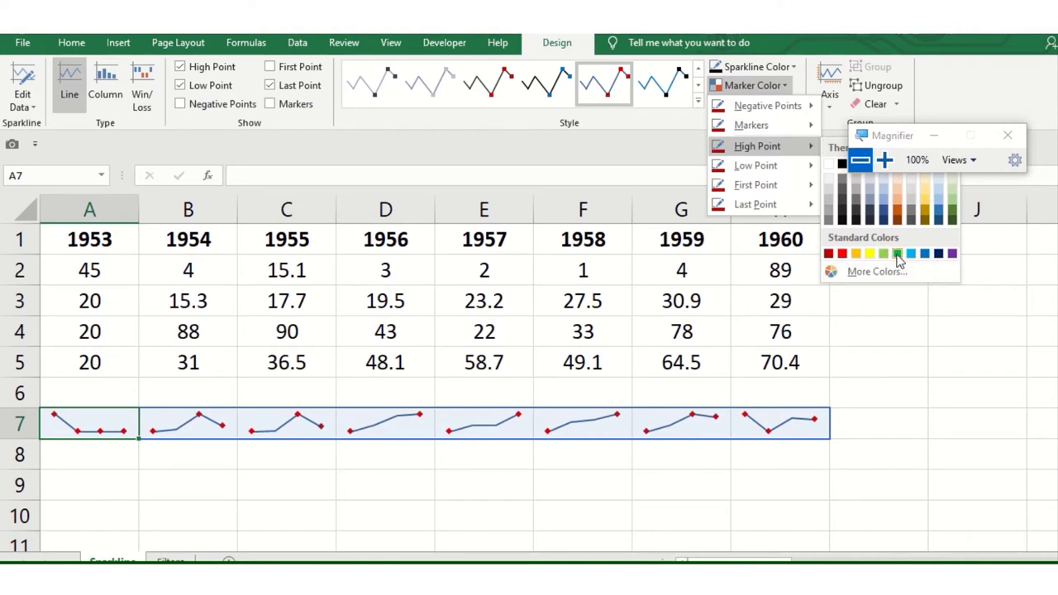
click(897, 254)
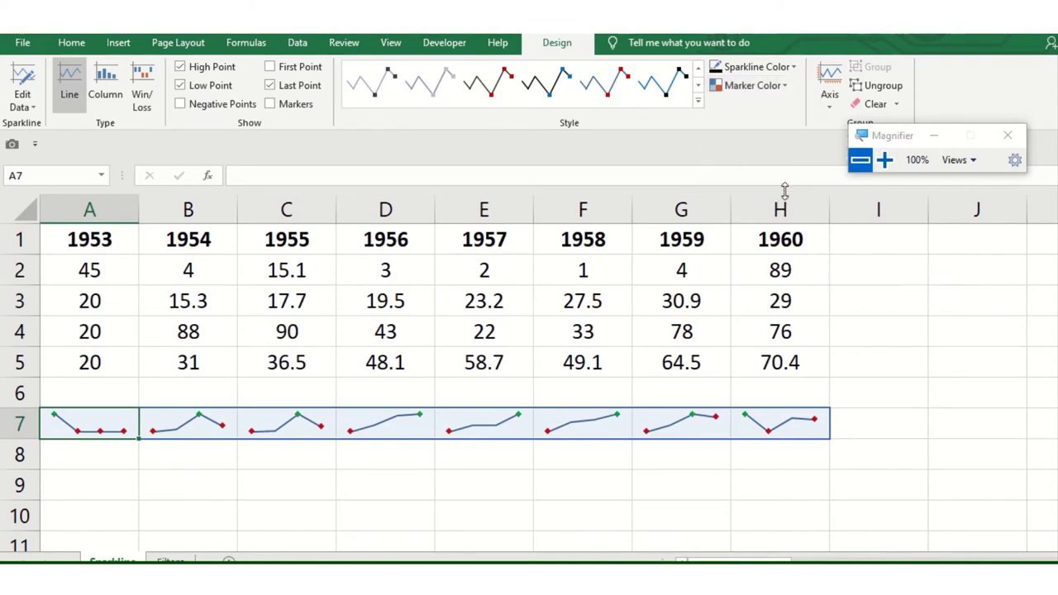
click(780, 87)
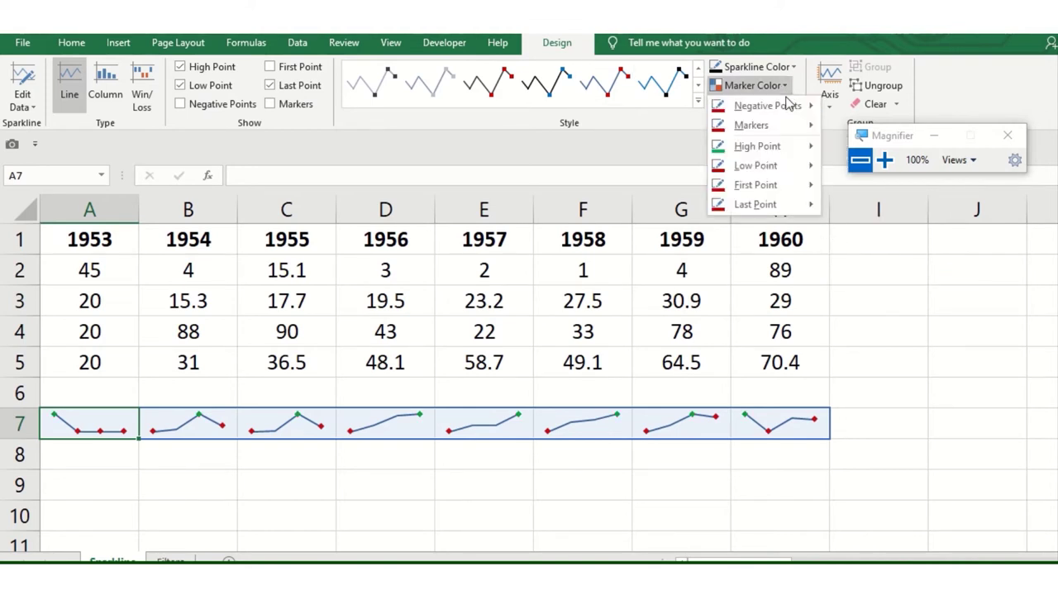
mouse_move(751, 125)
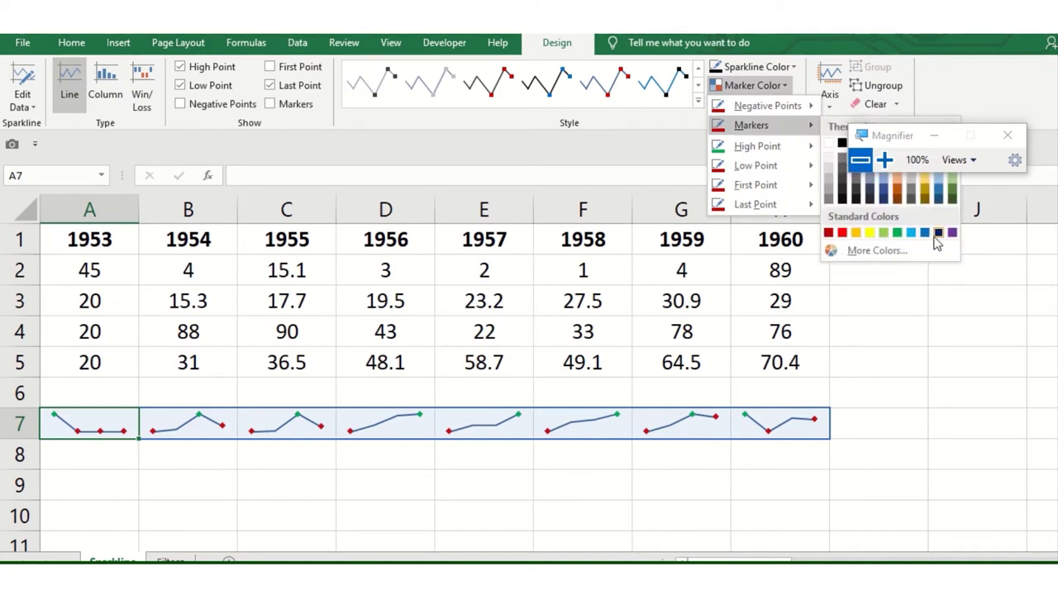
click(841, 233)
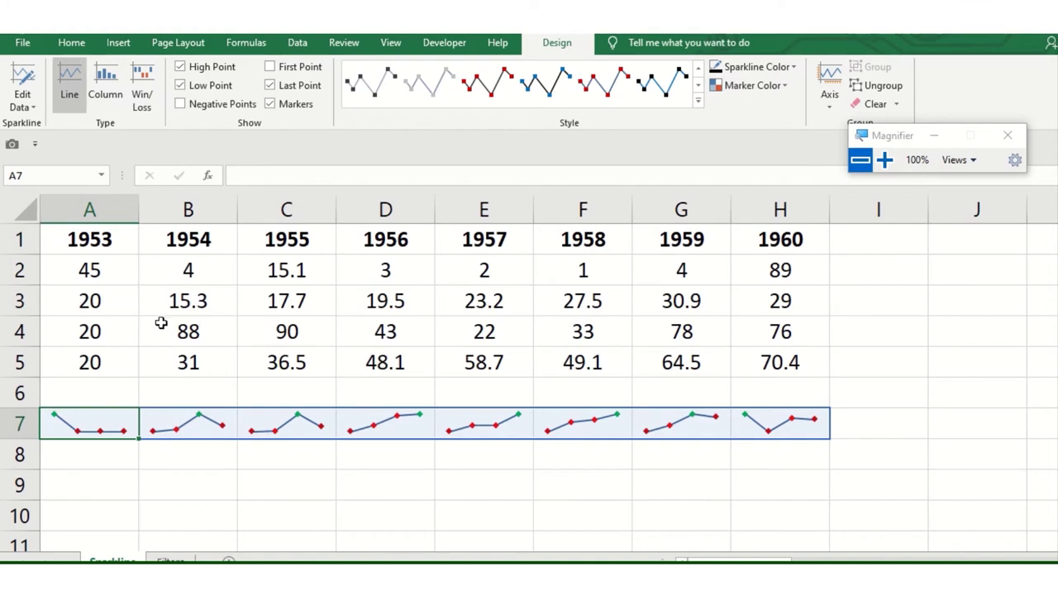
click(189, 457)
click(118, 426)
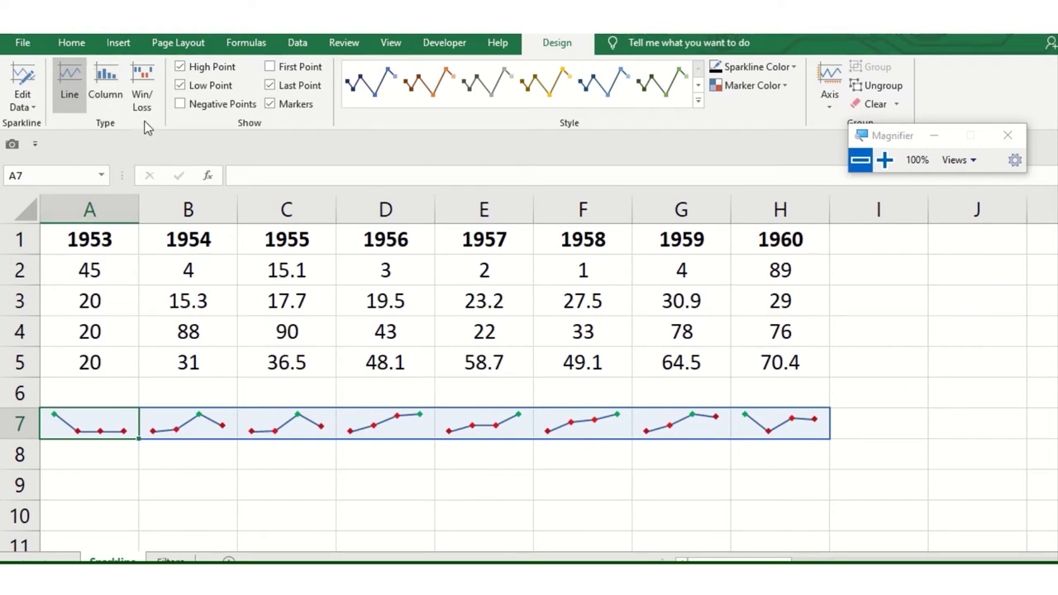
click(92, 467)
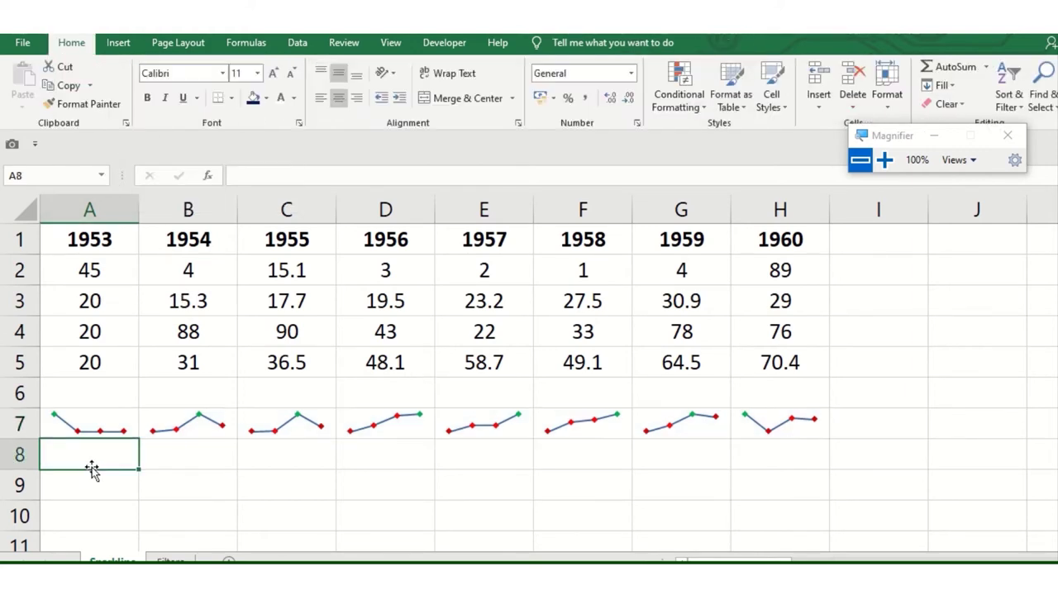
click(118, 42)
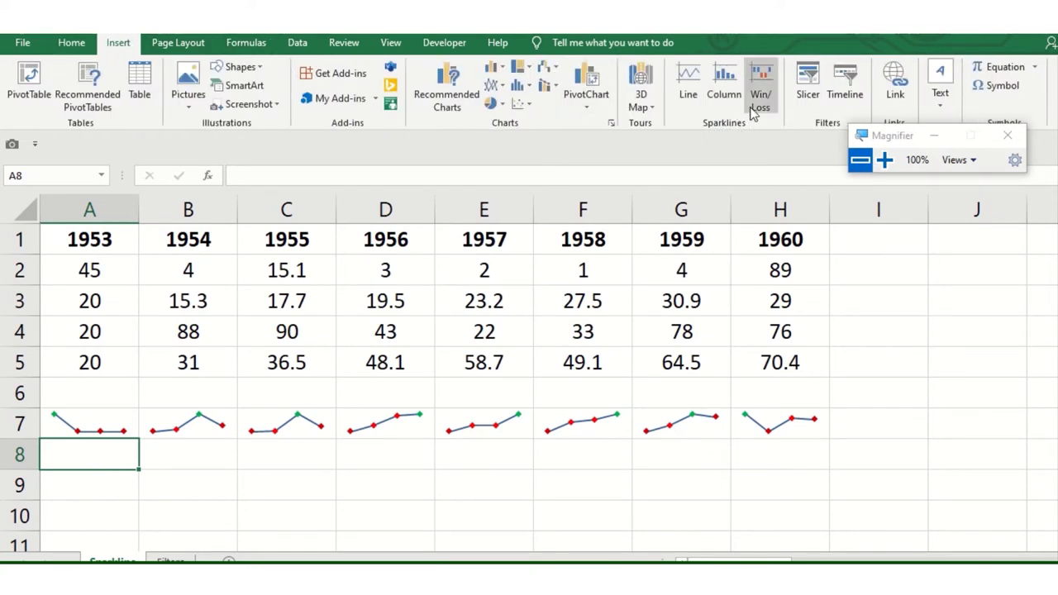
click(491, 414)
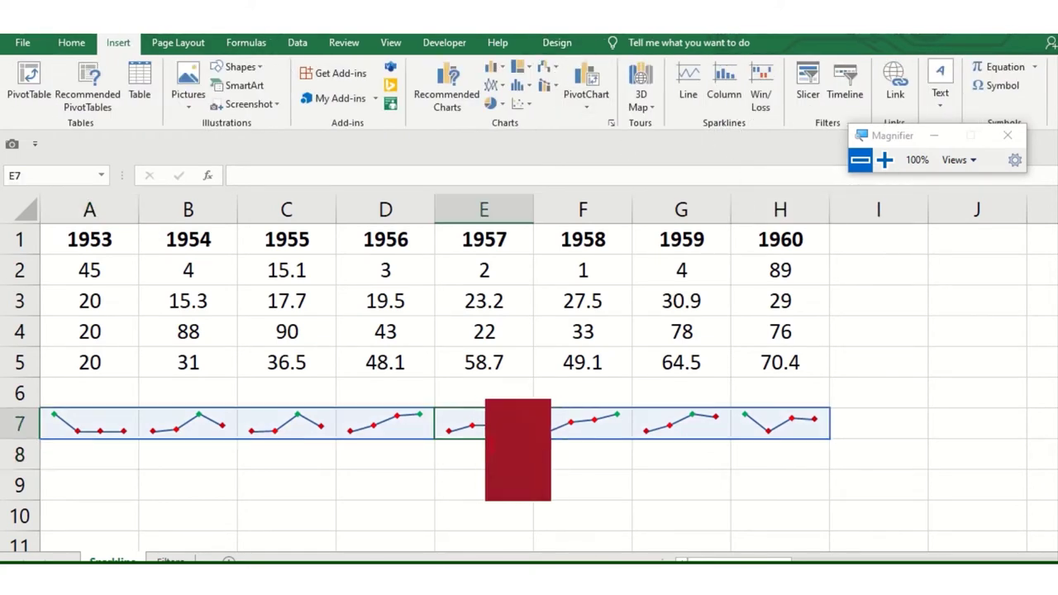
click(86, 417)
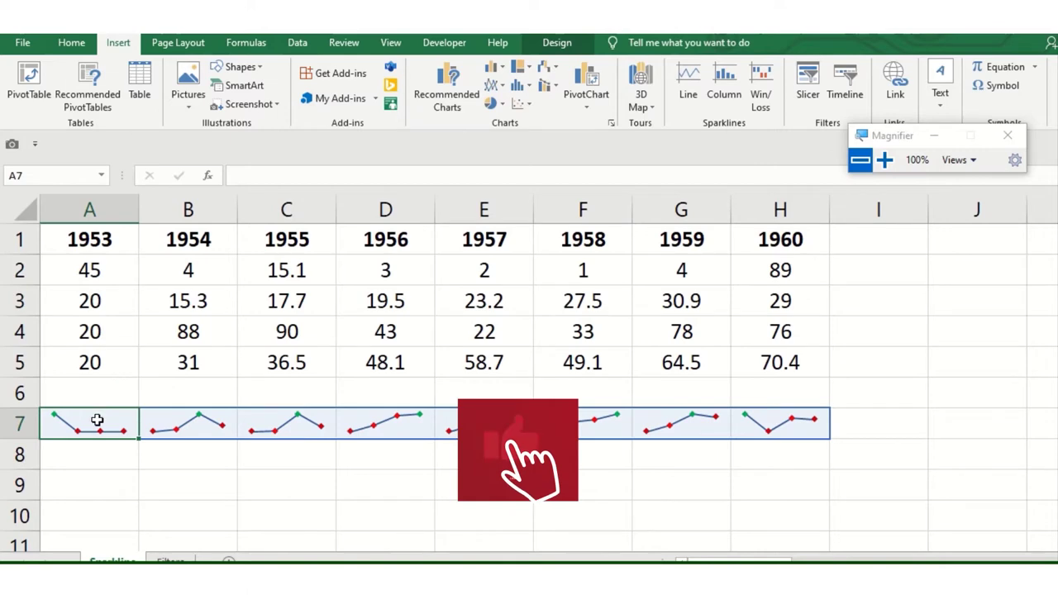
click(80, 44)
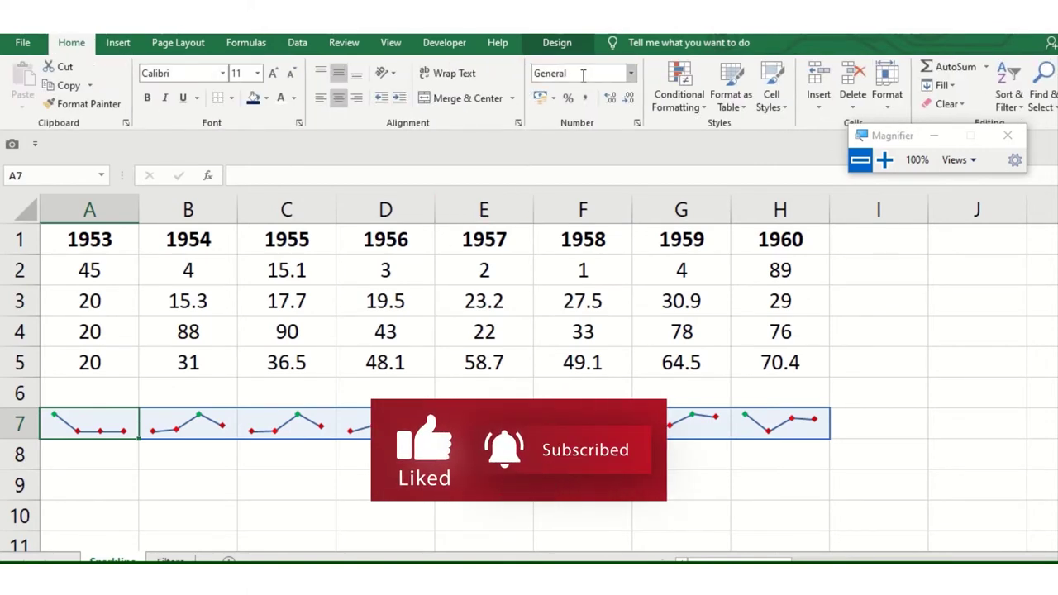
click(558, 46)
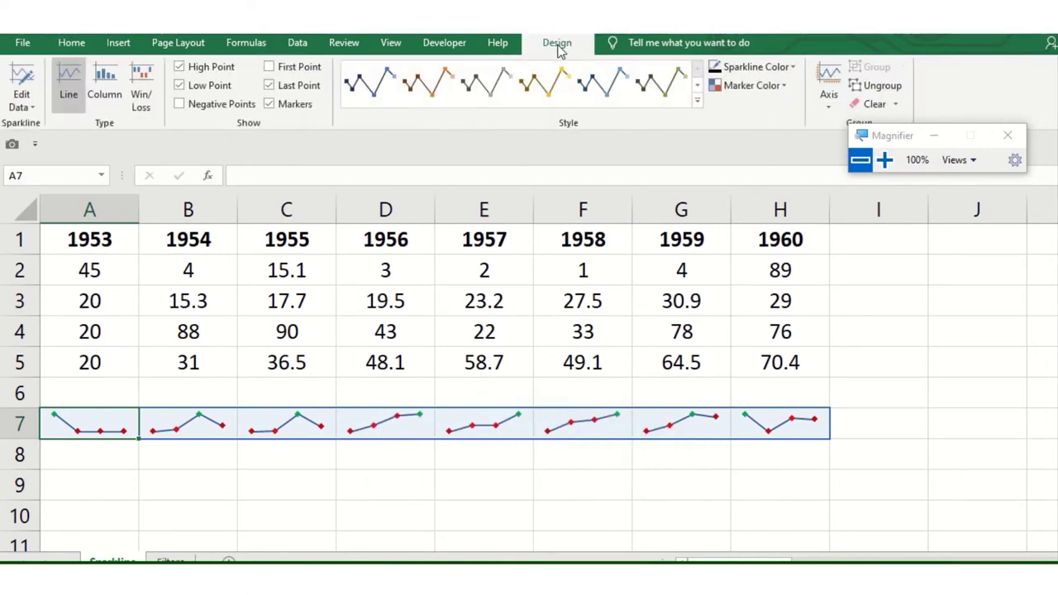
Change the sparklines to columns with the green and yellow multicolour style.
click(115, 99)
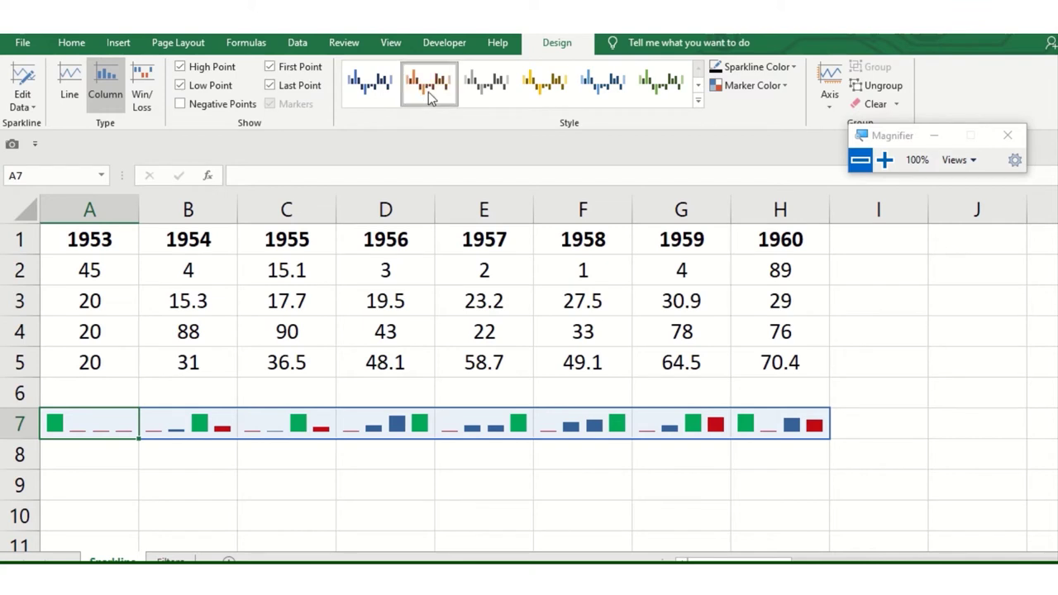
click(505, 93)
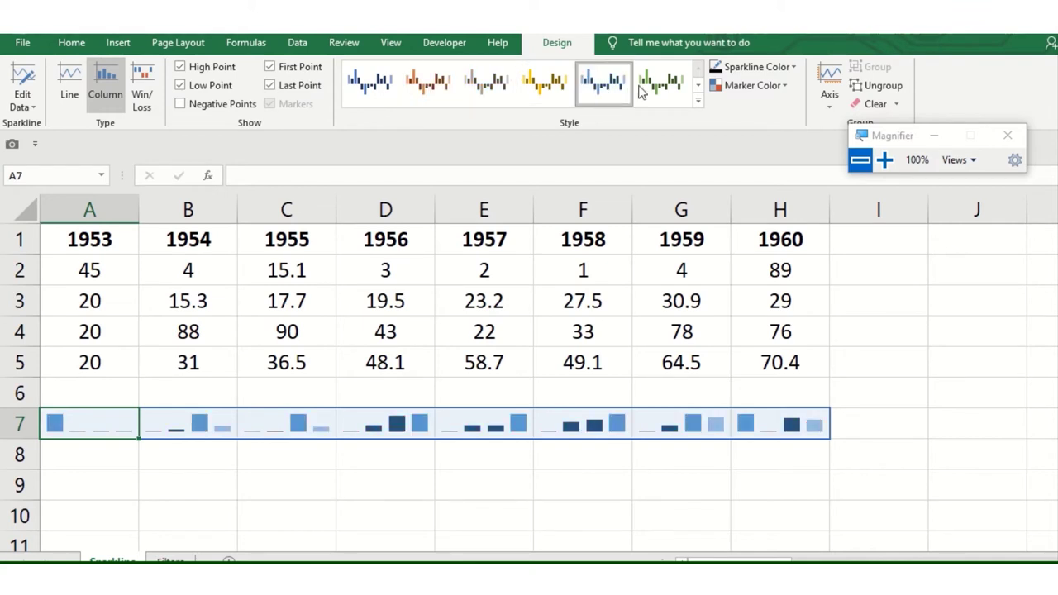
click(698, 105)
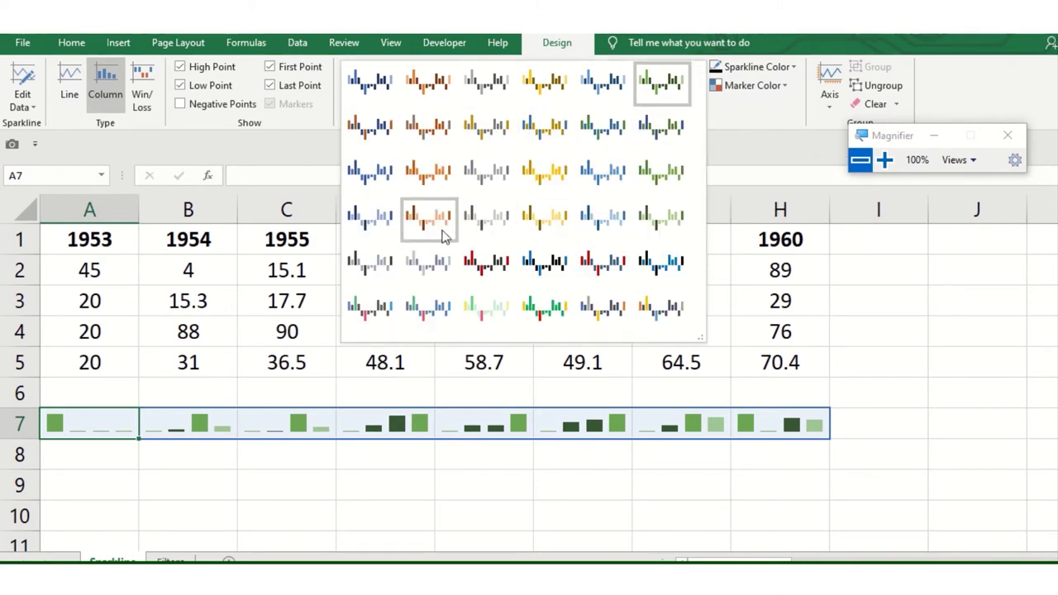
click(433, 263)
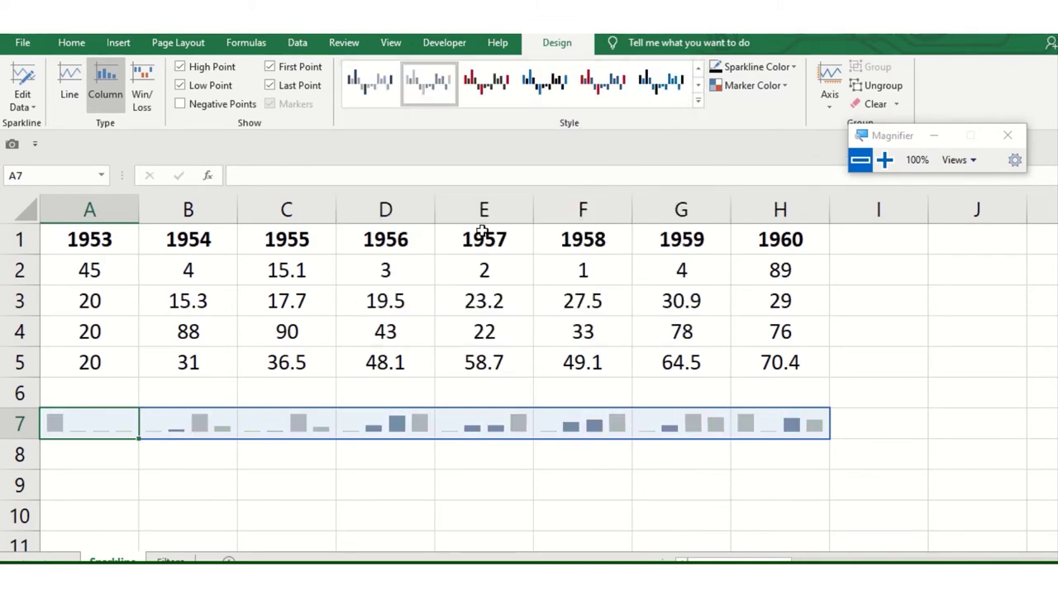
click(697, 101)
click(487, 306)
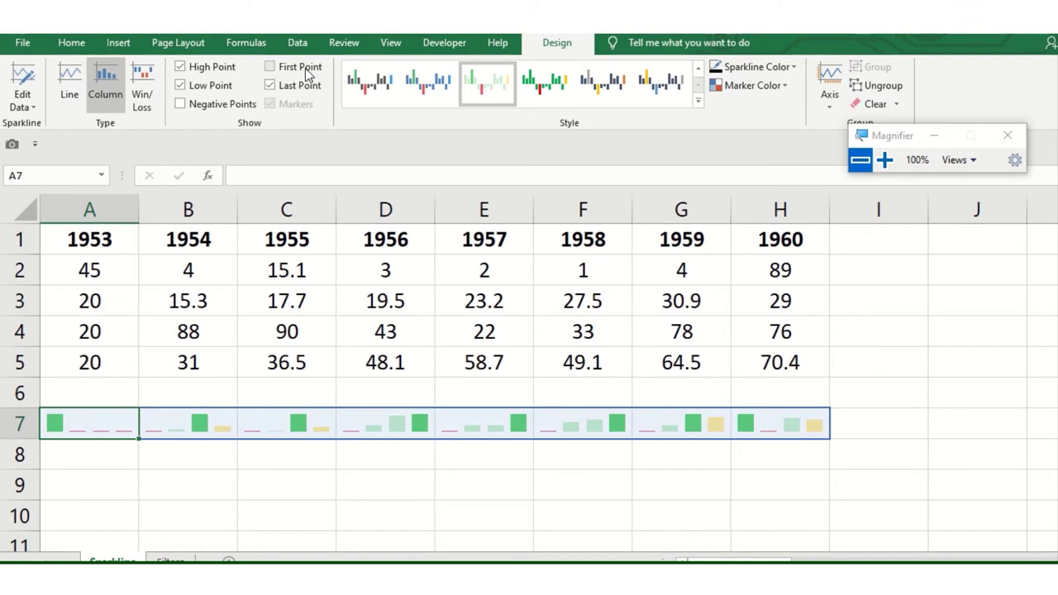
Highlight the high, first and last points, leaving low and negative points off.
click(228, 86)
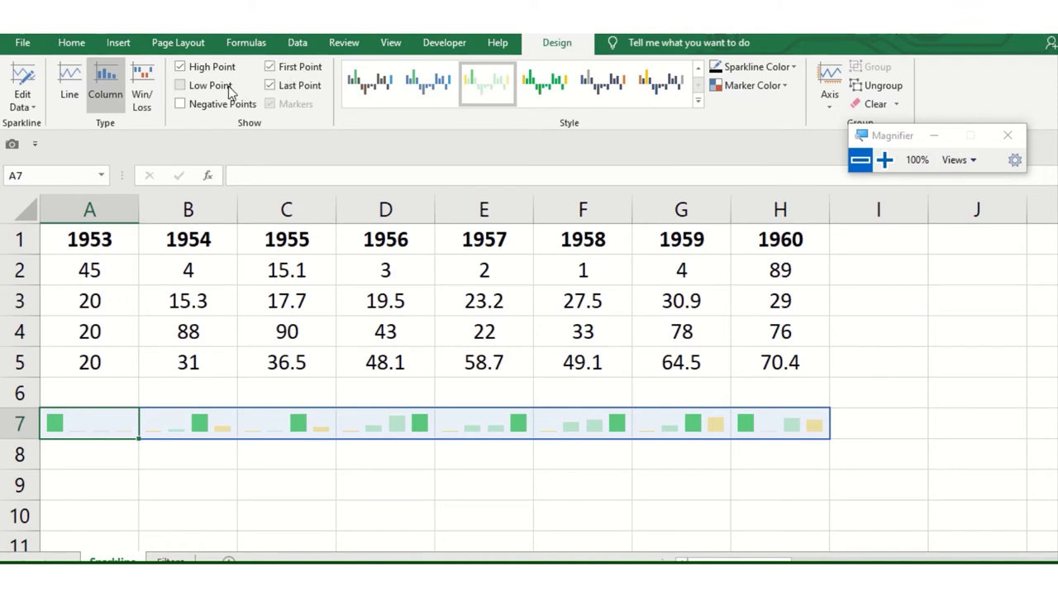
click(228, 86)
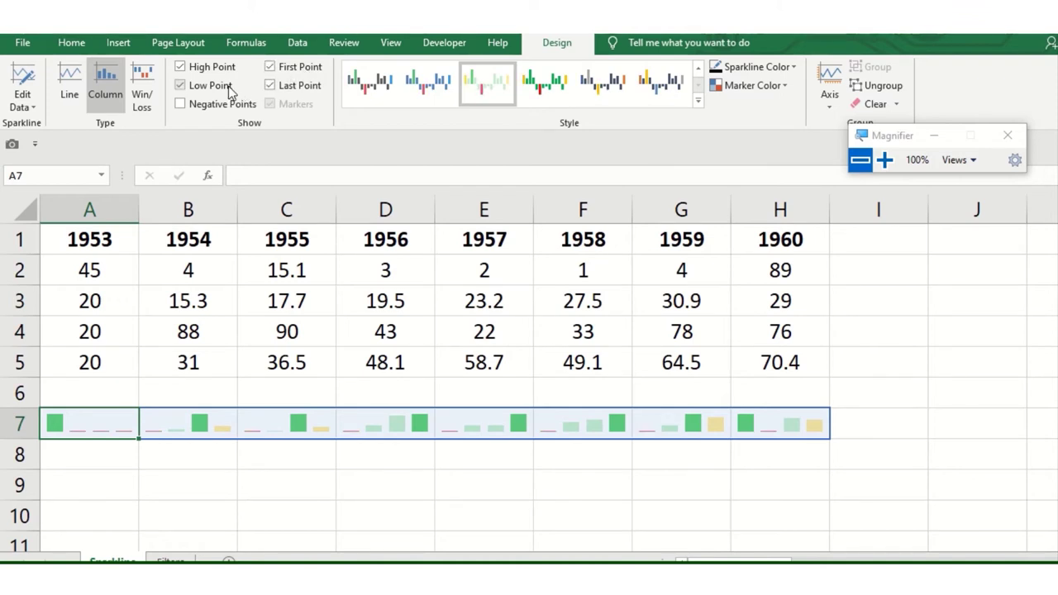
click(225, 89)
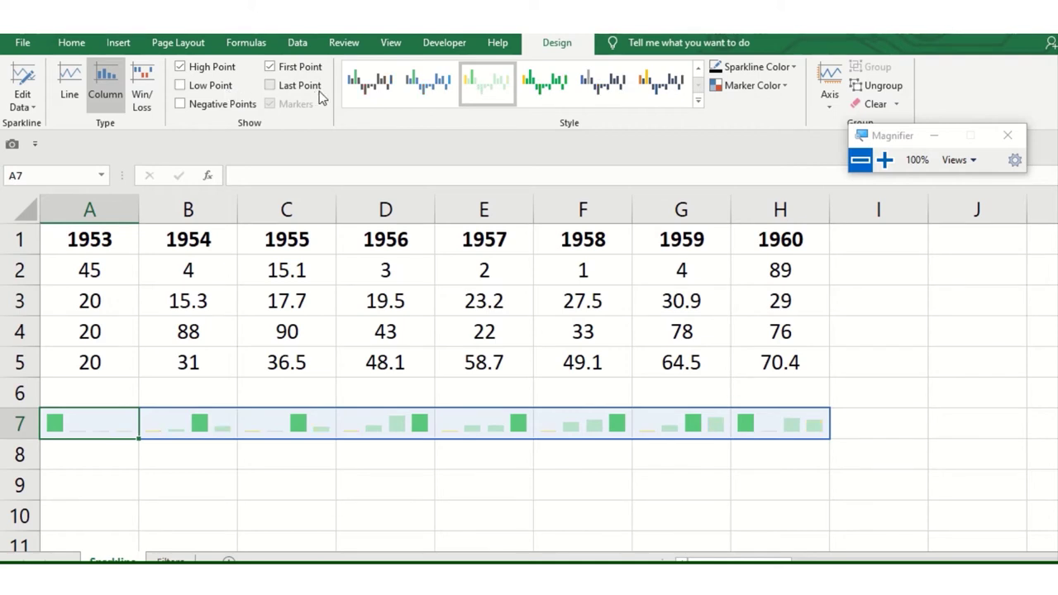
click(302, 91)
click(235, 109)
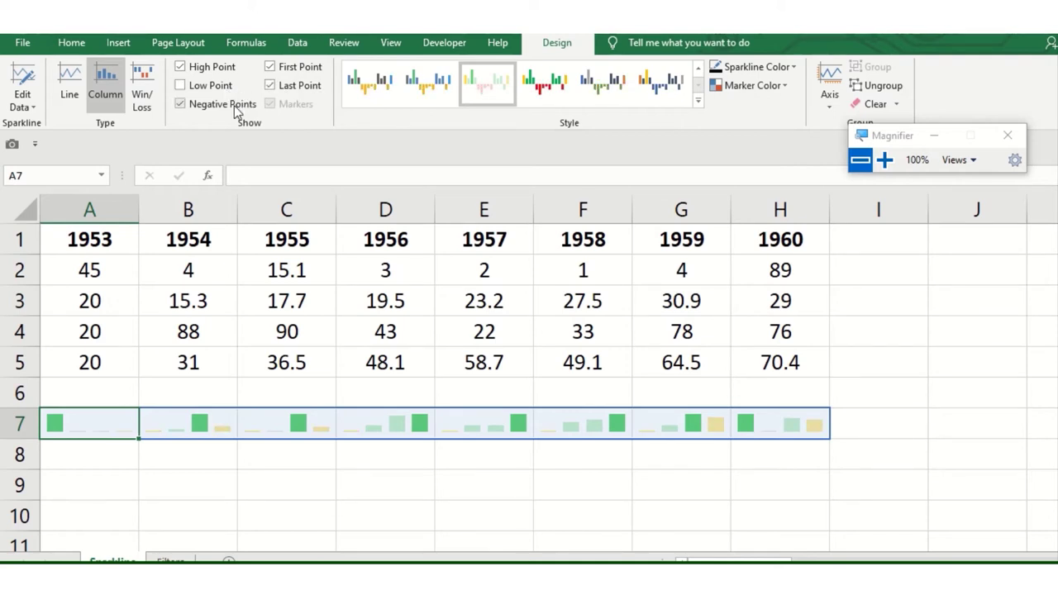
click(238, 111)
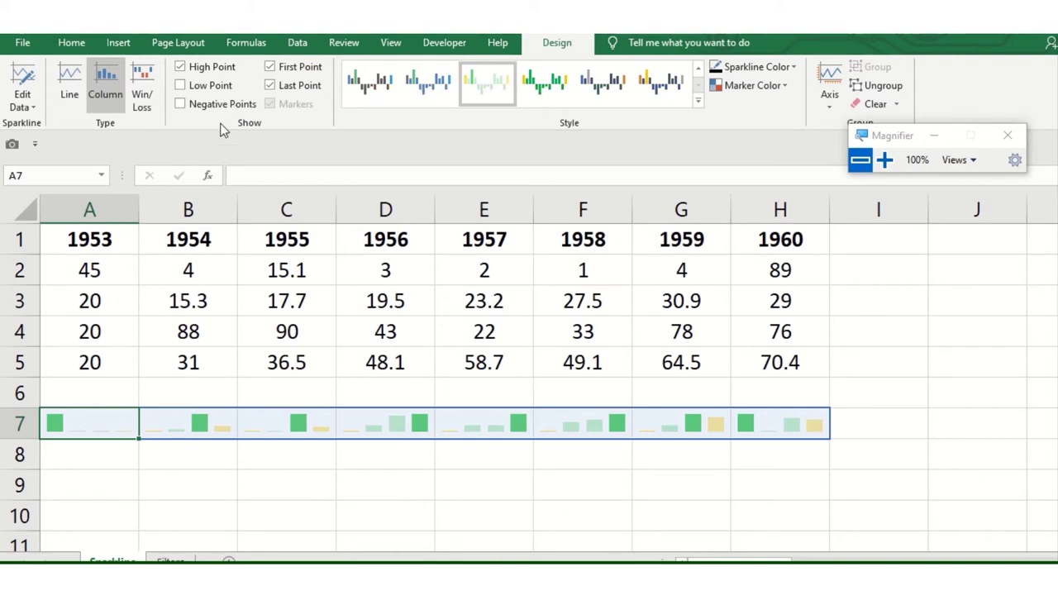
Switch the sparklines to win/loss and apply the black and blue style.
click(141, 85)
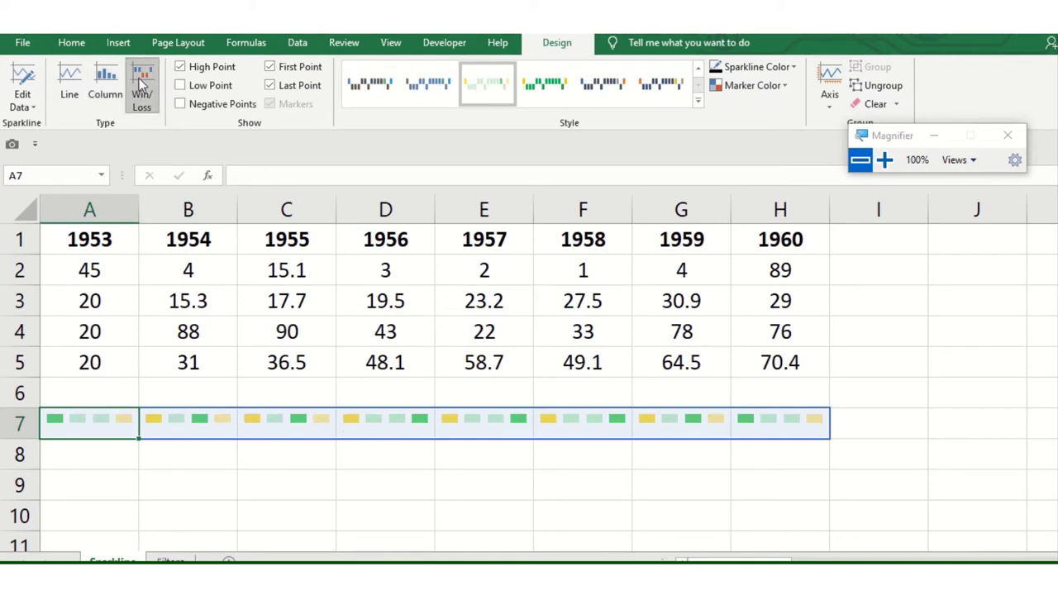
click(417, 95)
click(371, 106)
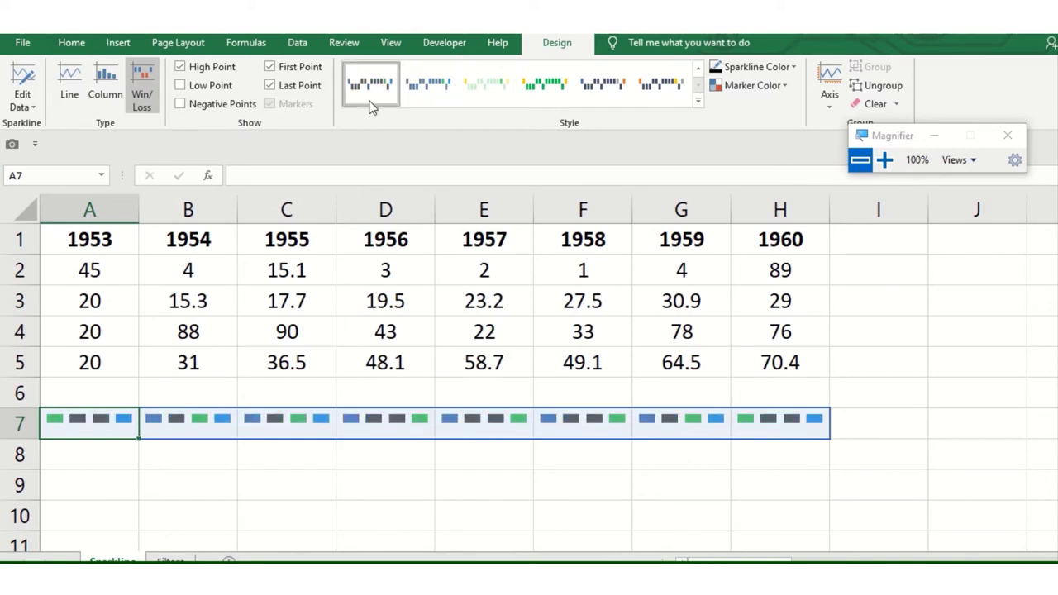
click(528, 104)
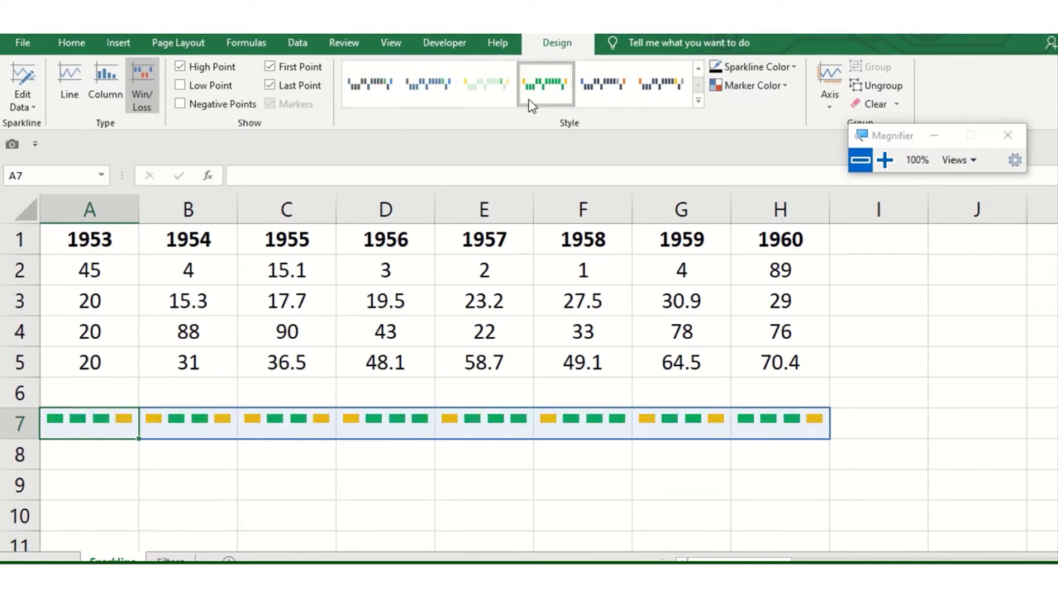
click(596, 93)
click(671, 100)
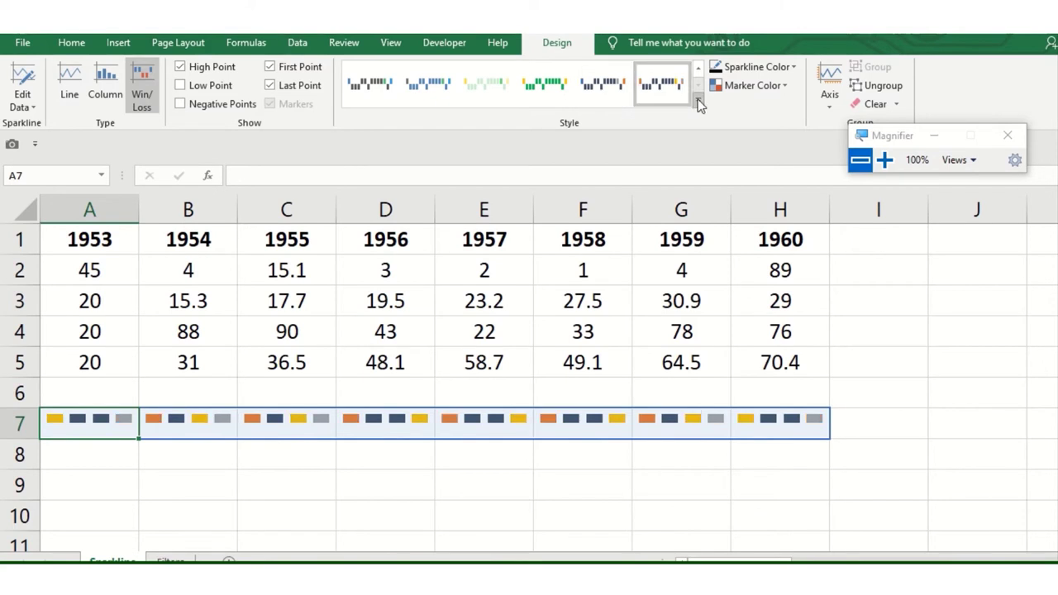
click(698, 103)
click(547, 235)
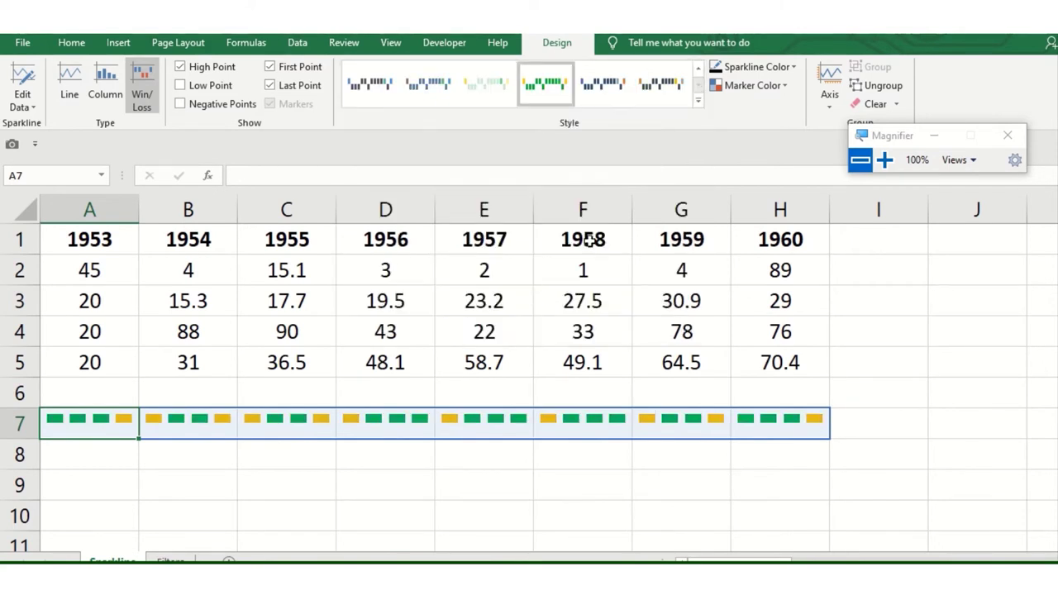
click(699, 102)
click(656, 252)
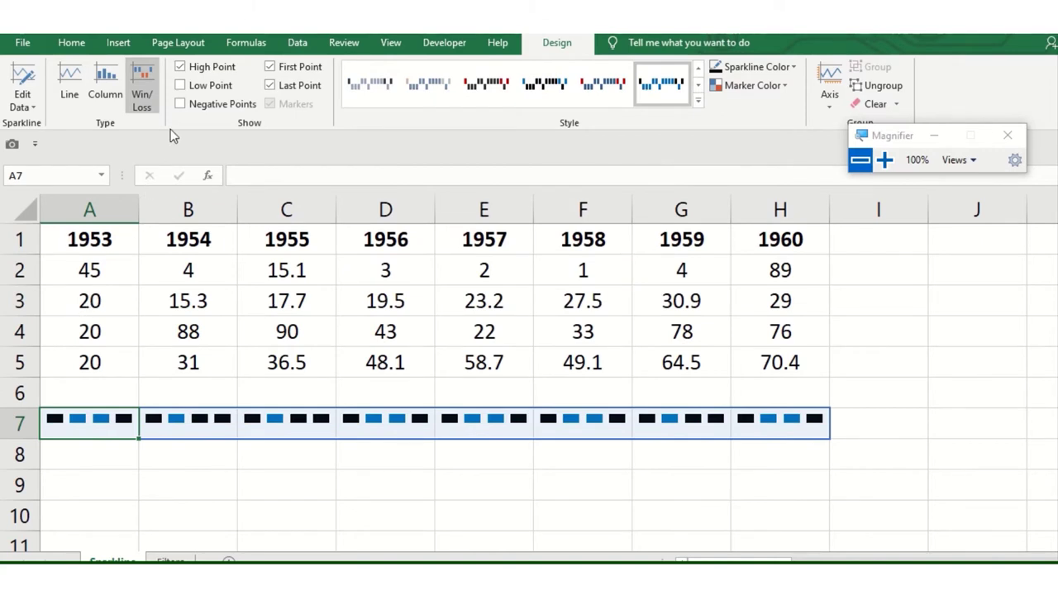
Keep the high, first and last points marked, with low points left off.
click(182, 89)
click(183, 89)
click(184, 69)
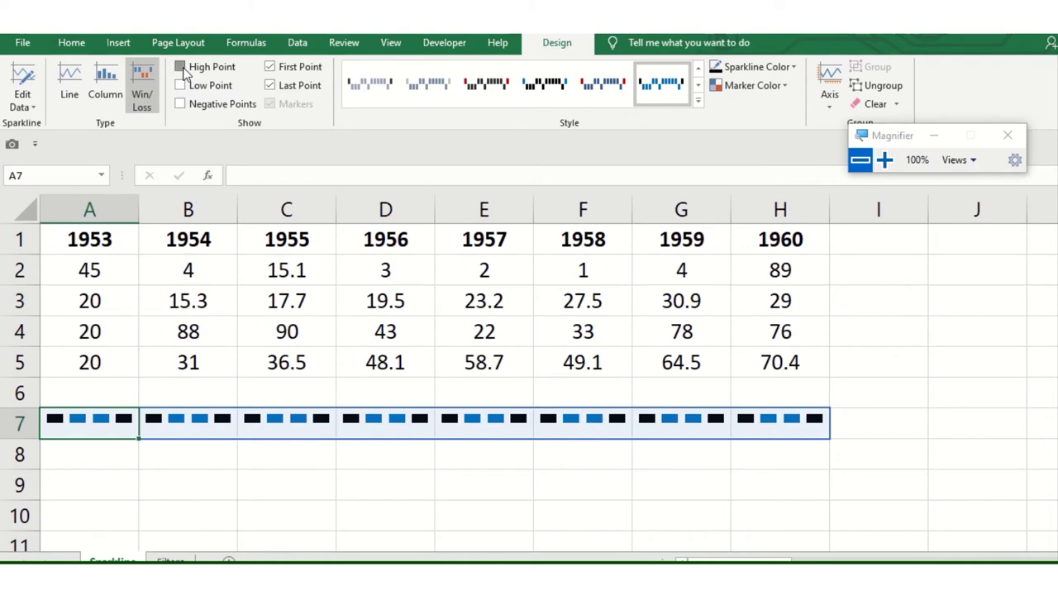
click(183, 69)
click(183, 69)
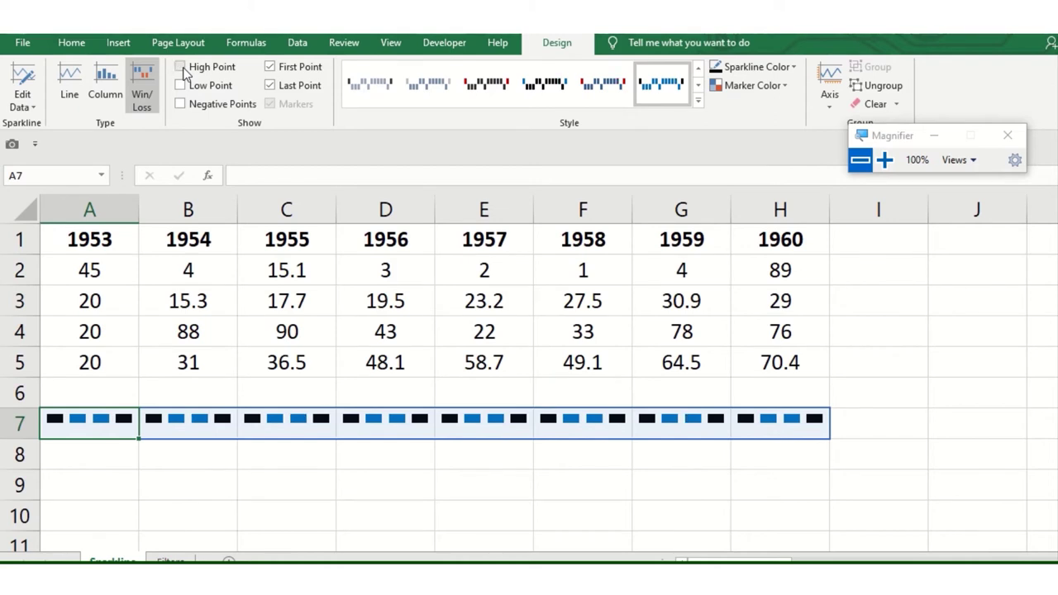
click(271, 68)
click(270, 68)
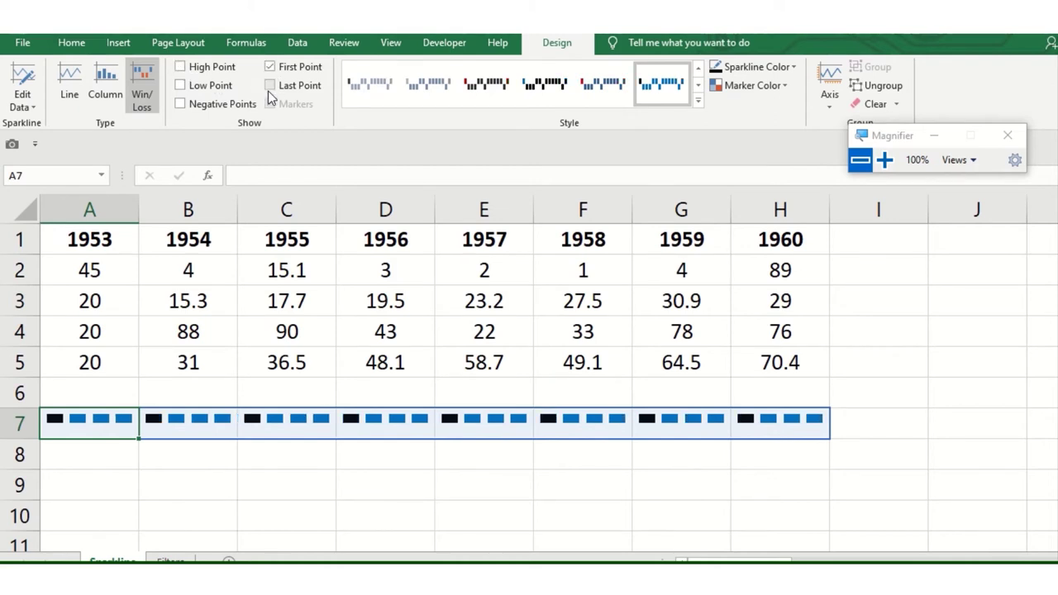
click(181, 67)
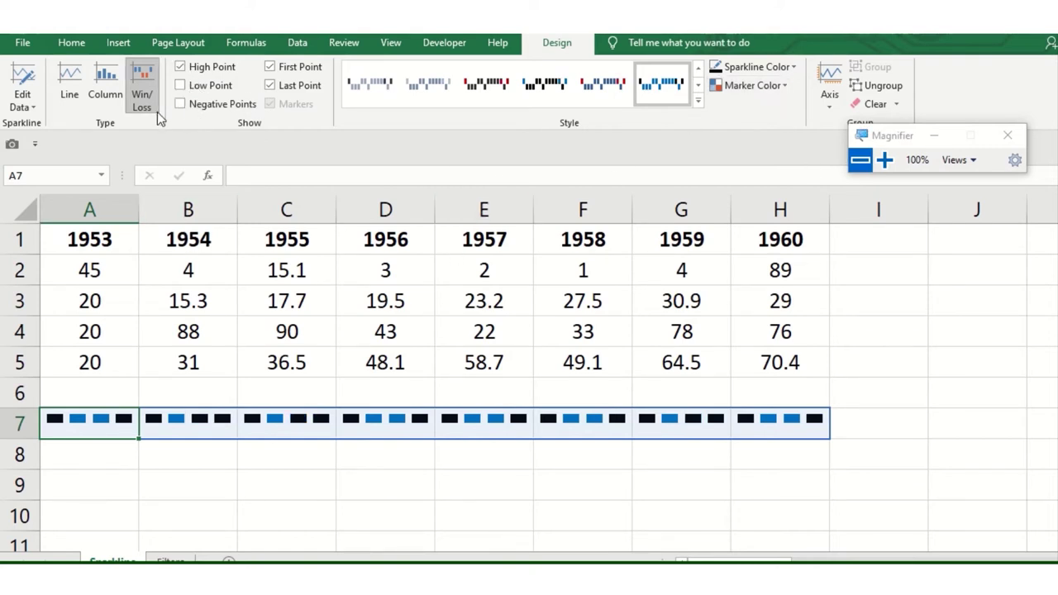
click(120, 43)
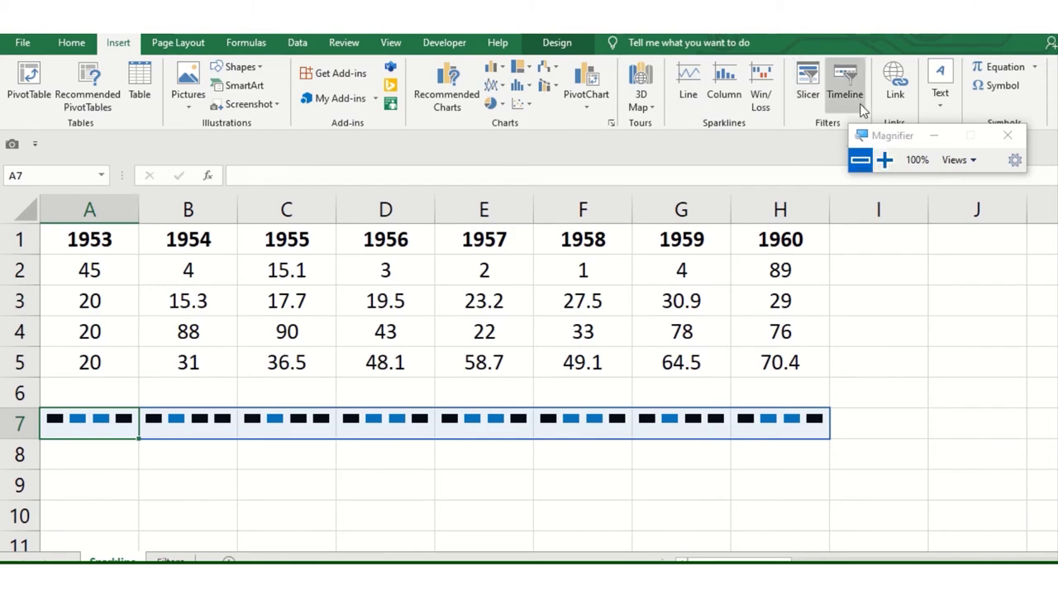
On the Filters sheet, select columns A to C (Year, Profit, Sales).
click(883, 159)
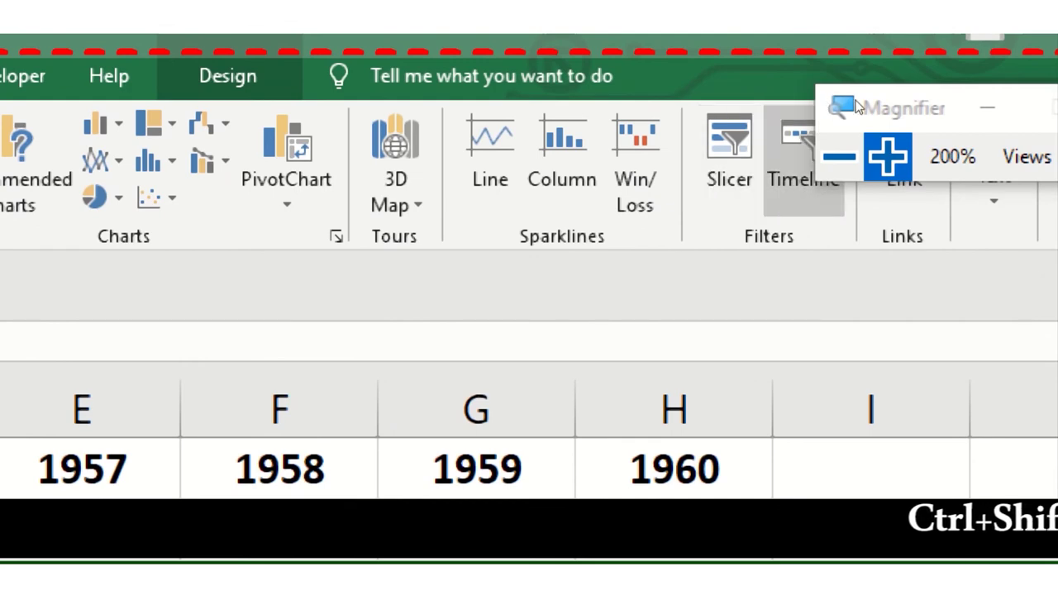
click(839, 157)
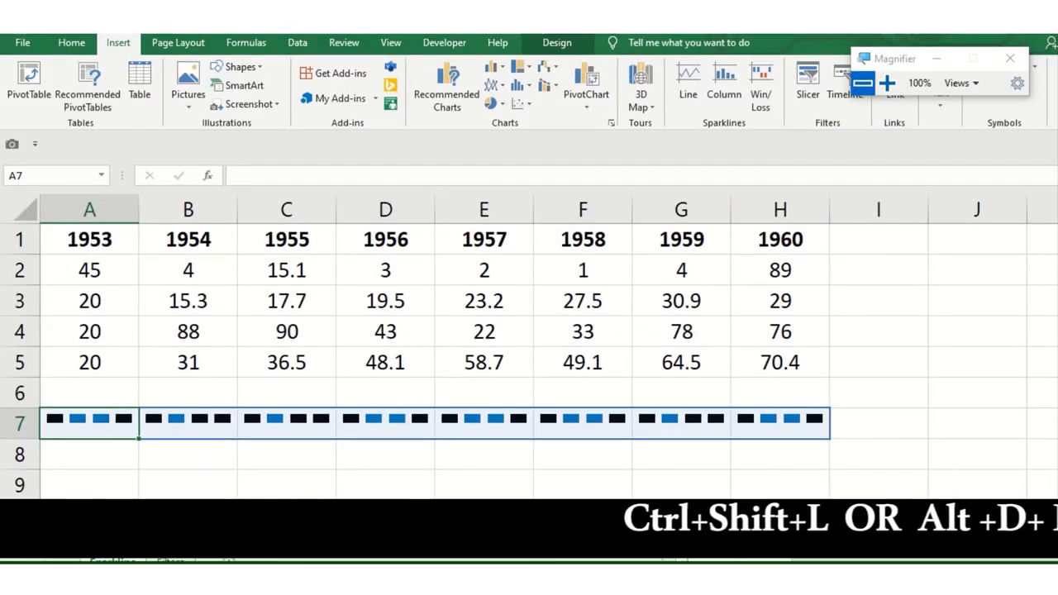
key(ctrl+Page_Down)
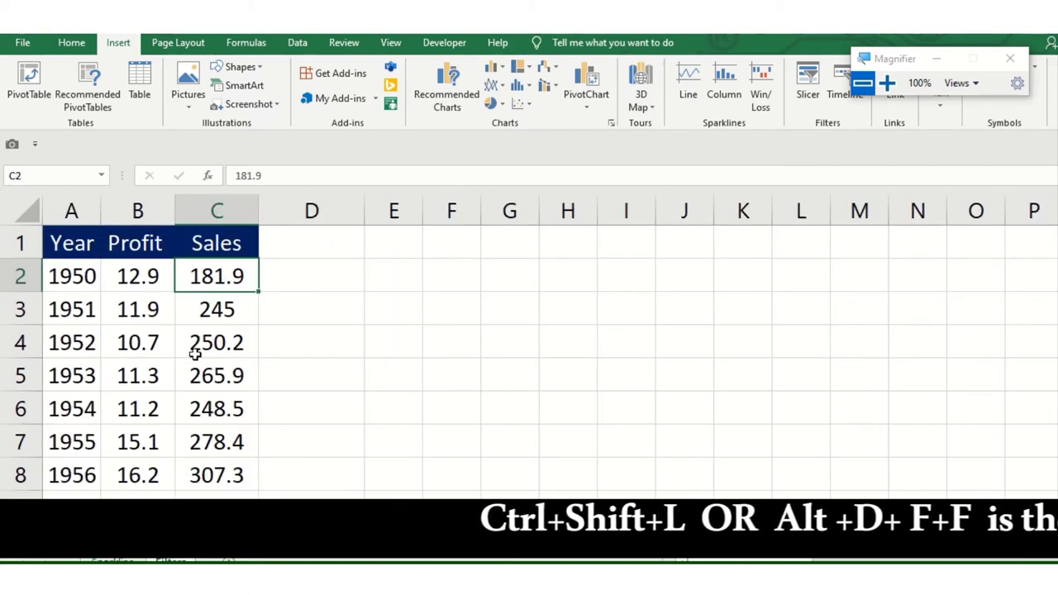
click(195, 353)
click(80, 214)
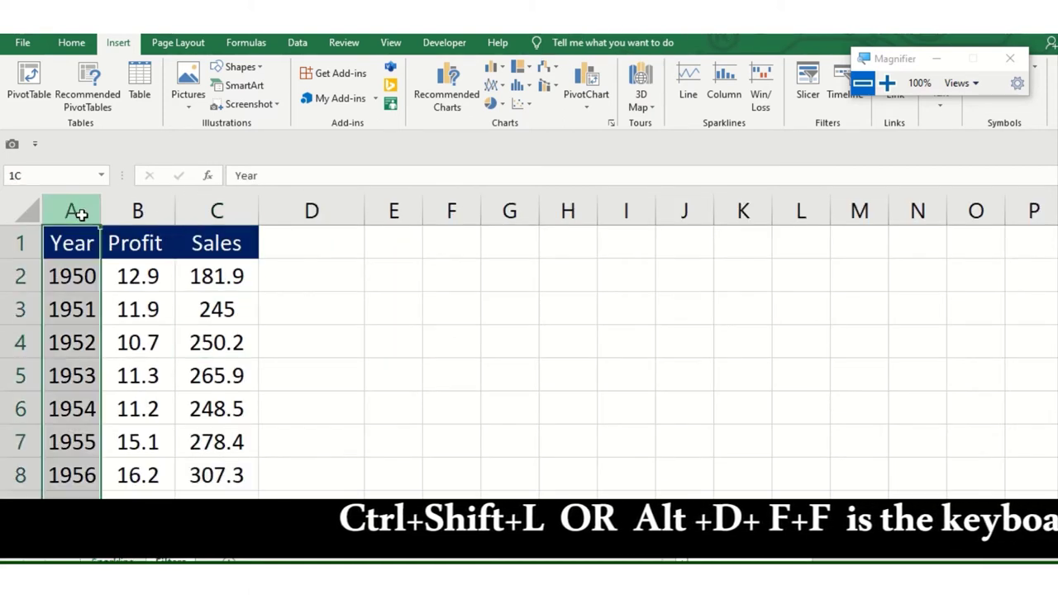
drag(97, 214, 195, 216)
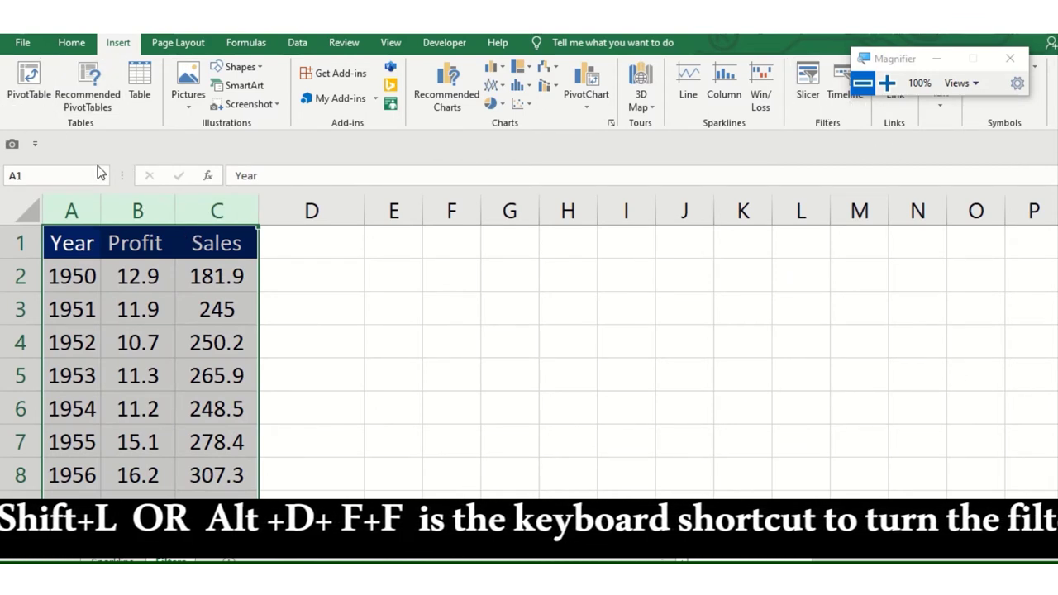
Insert an empty PivotTable on the existing worksheet at cell E2.
click(35, 97)
click(460, 340)
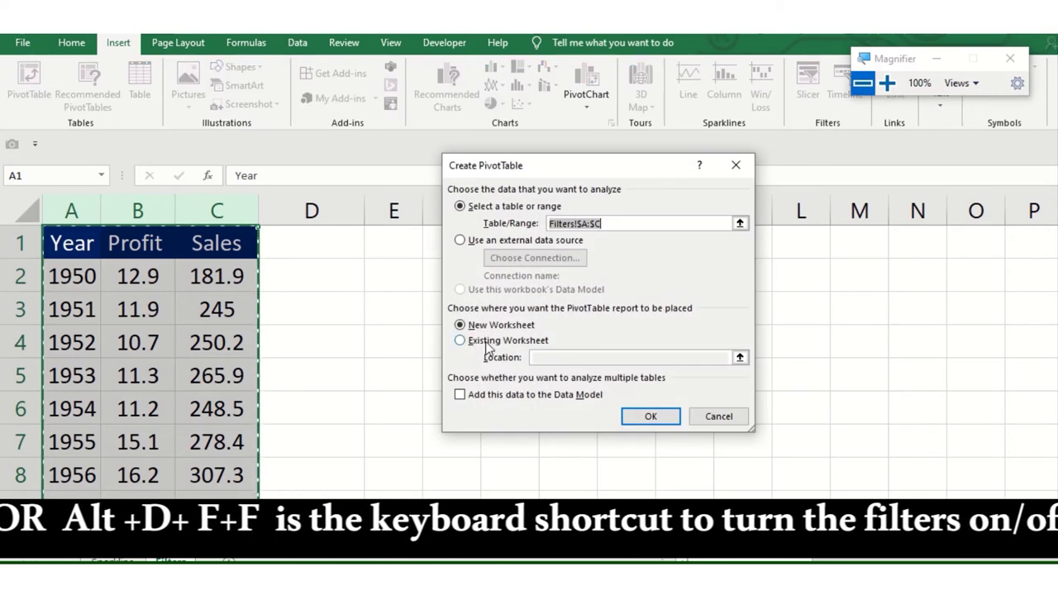
drag(529, 166, 670, 158)
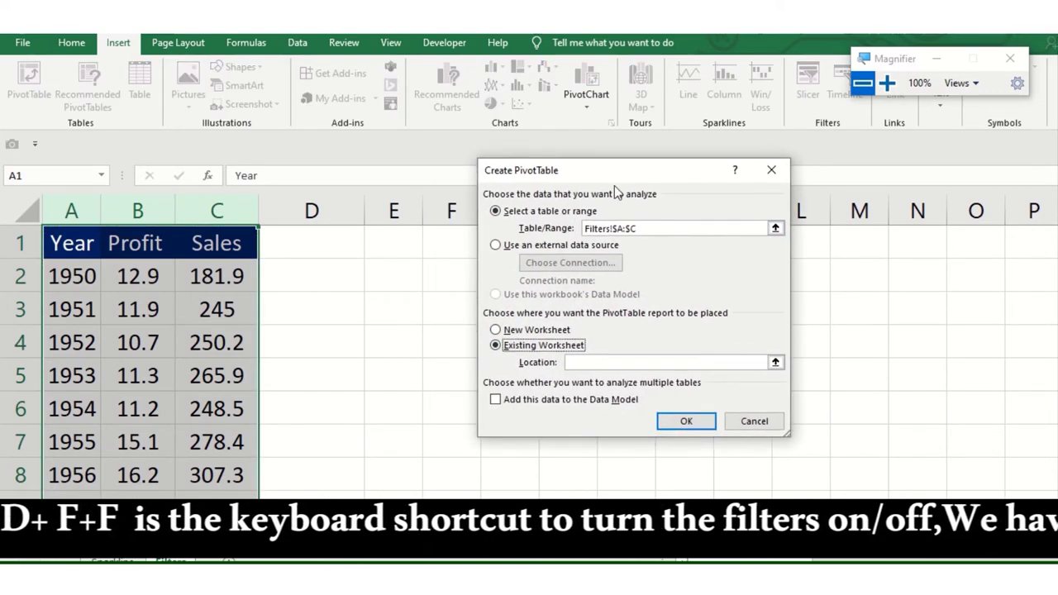
click(393, 275)
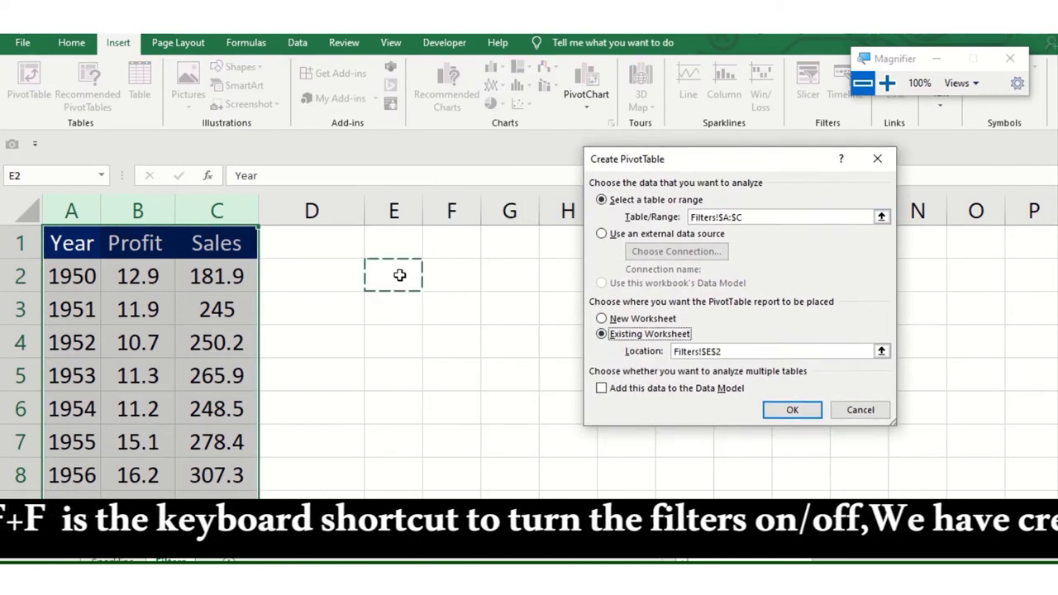
click(792, 409)
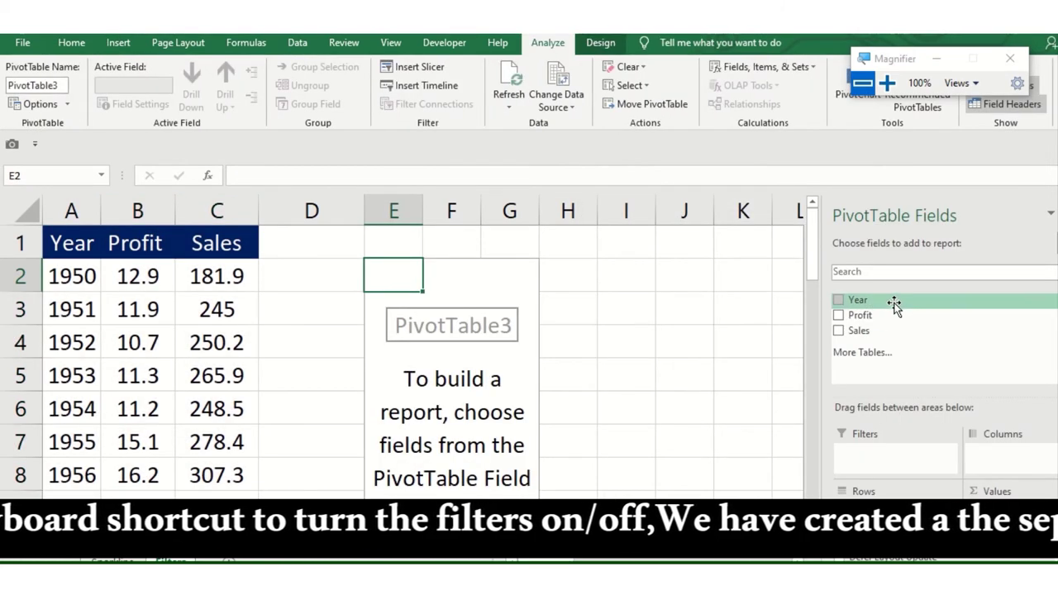
Add Year as rows and Profit as values, renaming the 'Sum of Profit' header to 'Profit'.
drag(895, 303, 900, 517)
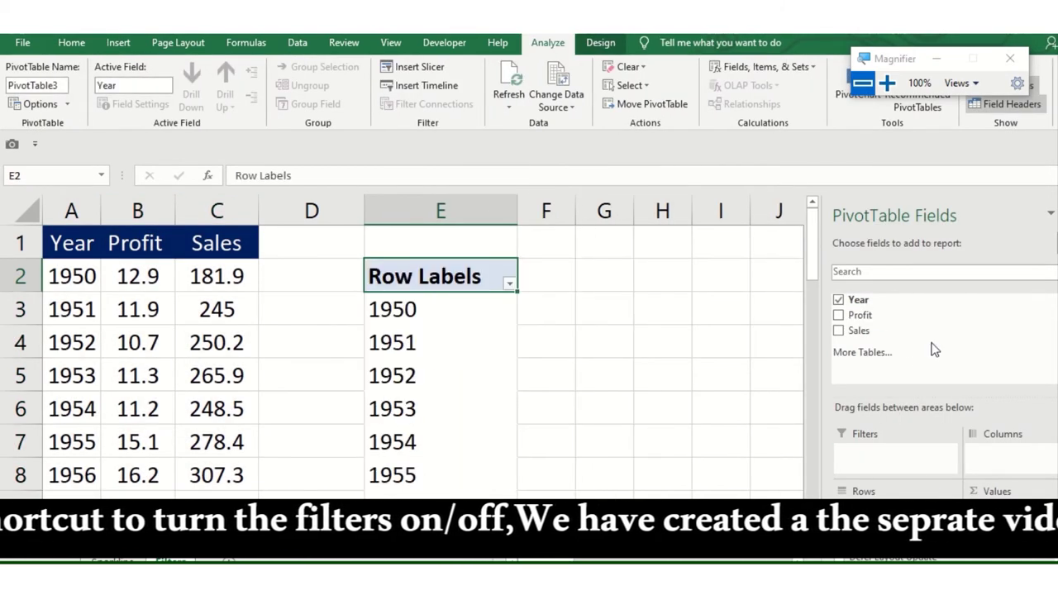
drag(859, 315, 996, 516)
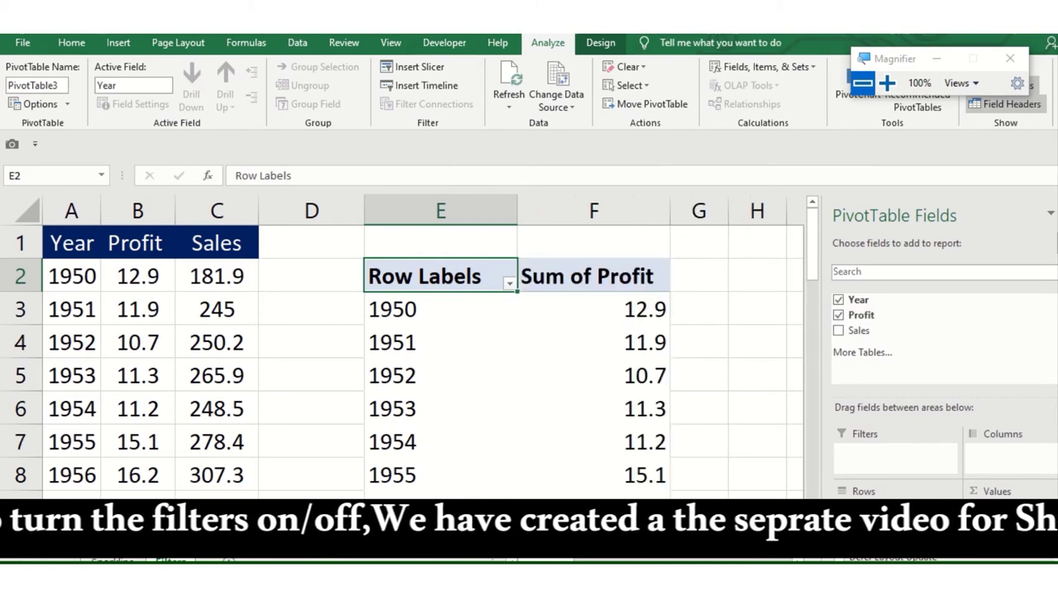
click(635, 287)
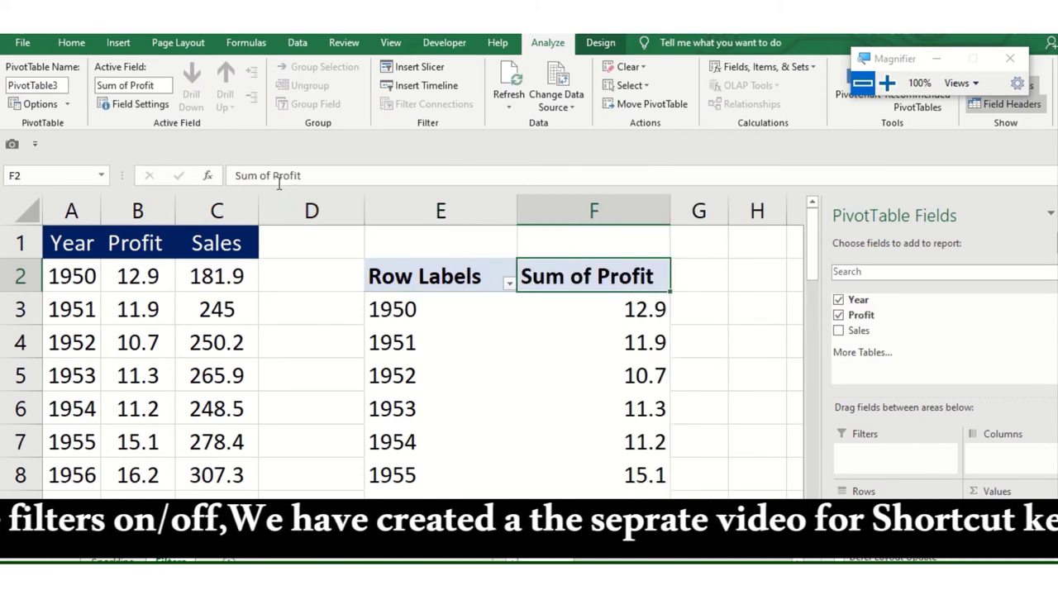
drag(273, 175, 163, 180)
key(BackSpace)
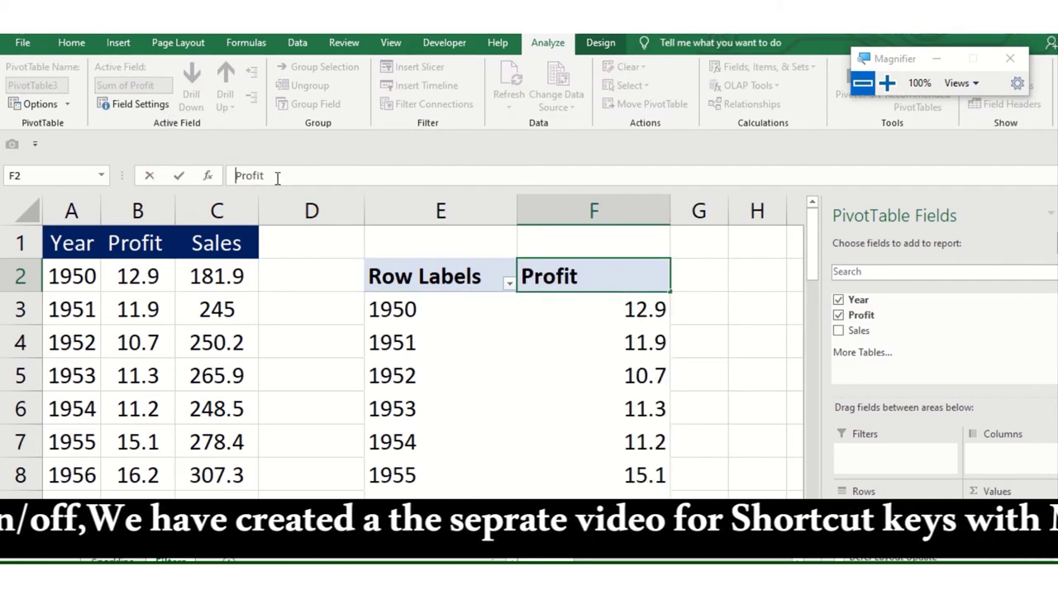
click(435, 242)
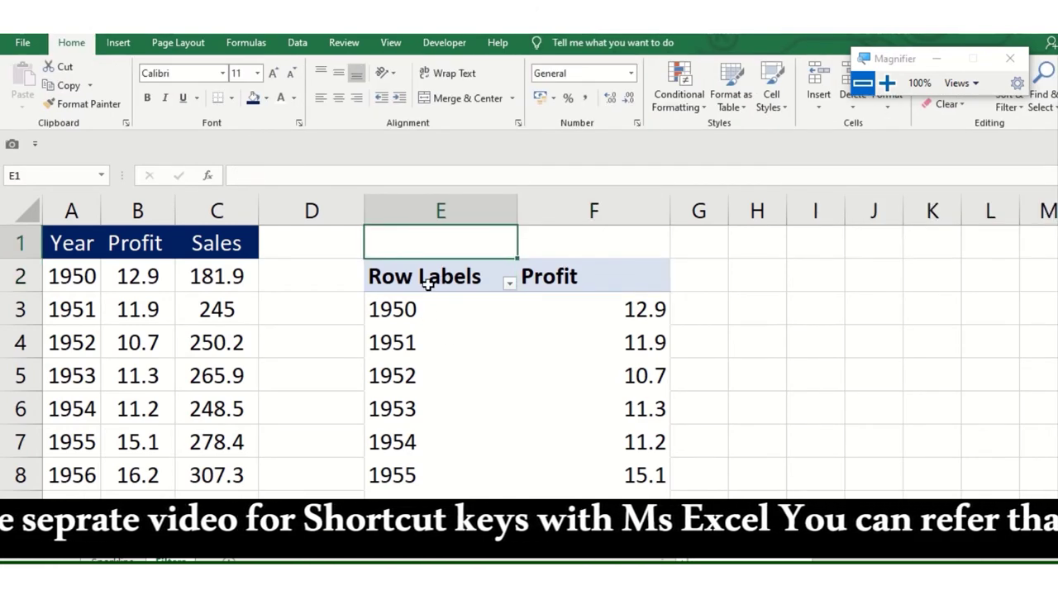
Rename the row header to 'Year' and auto-fit columns E and F.
click(427, 282)
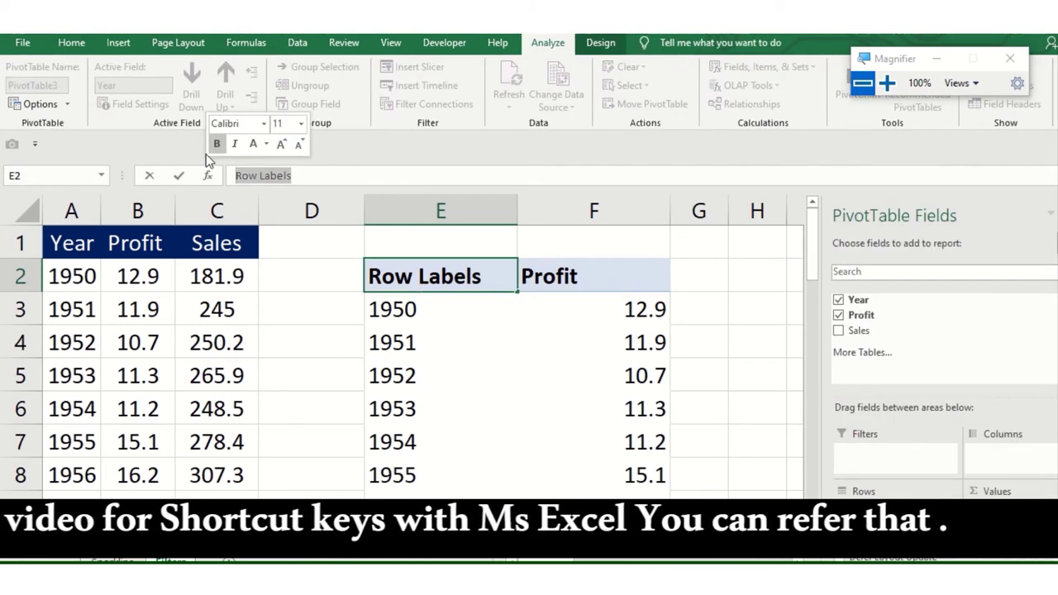
text(Year)
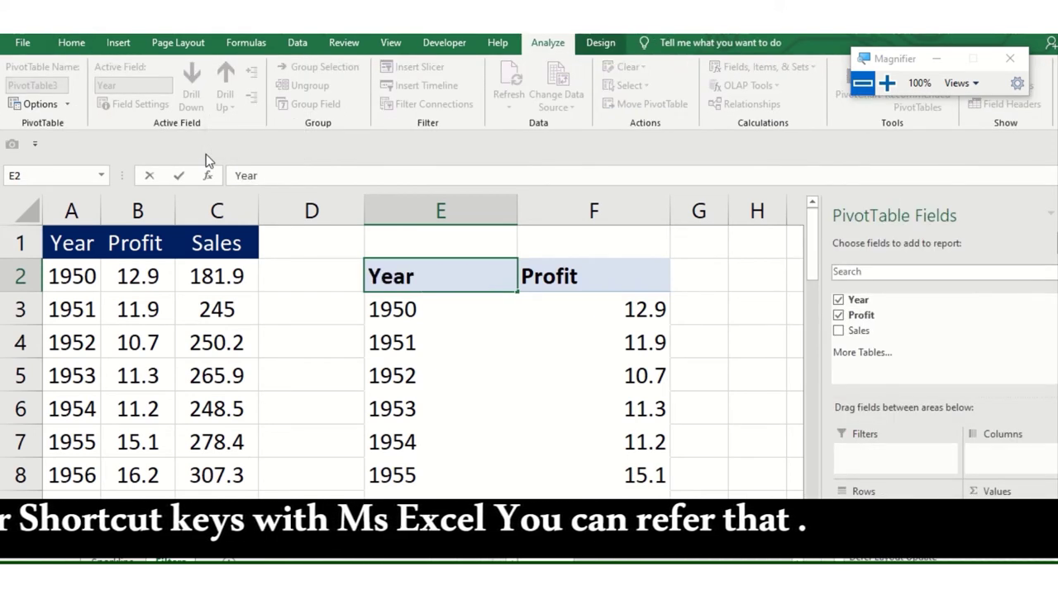
click(347, 319)
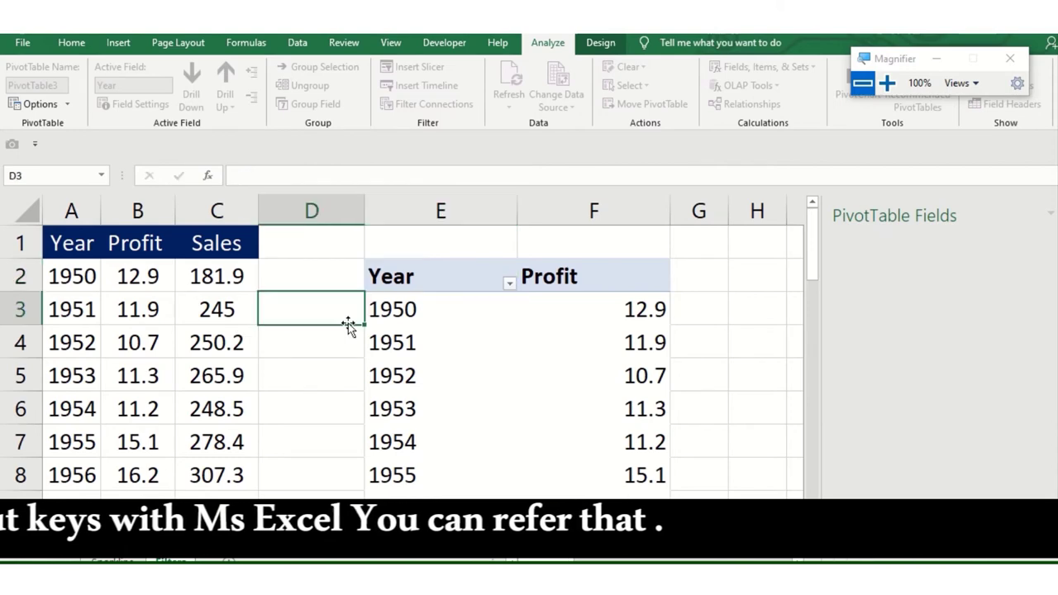
click(448, 210)
click(458, 276)
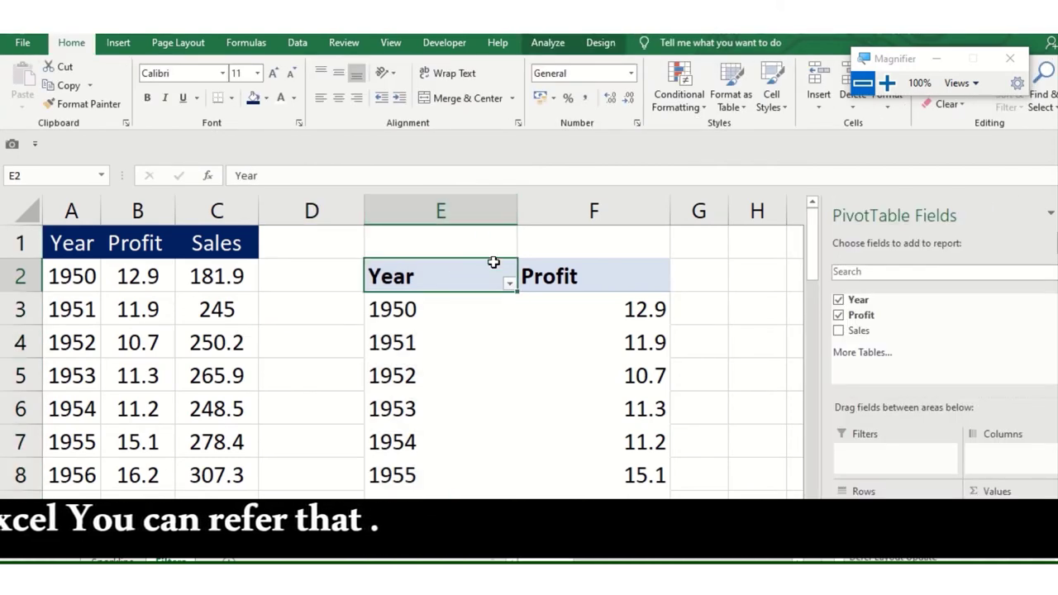
drag(496, 218, 611, 210)
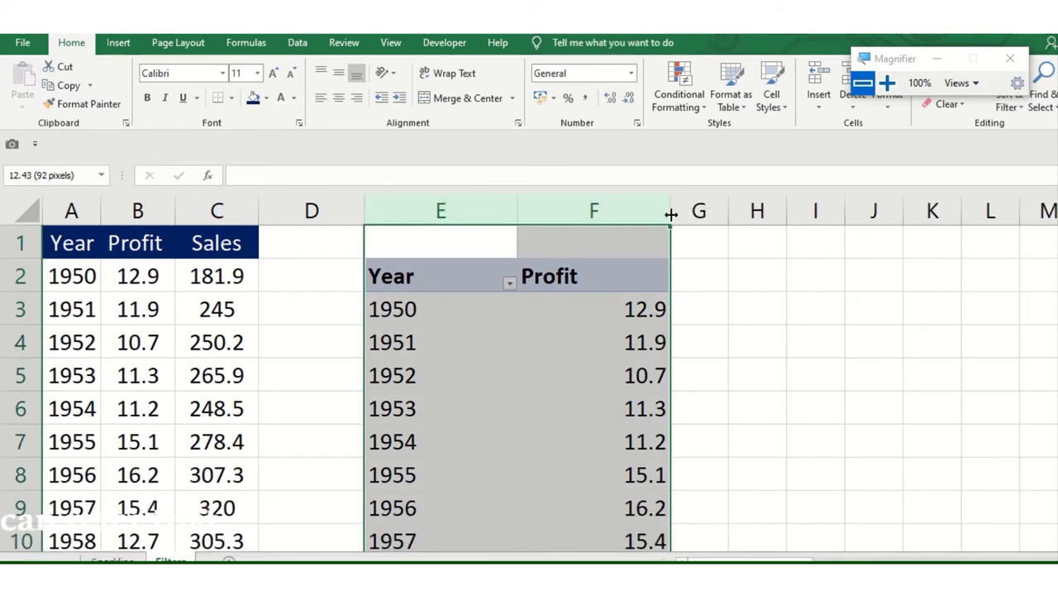
double_click(669, 212)
Check the PivotTable's Year and Profit headers and the 1950 row.
click(572, 318)
click(436, 281)
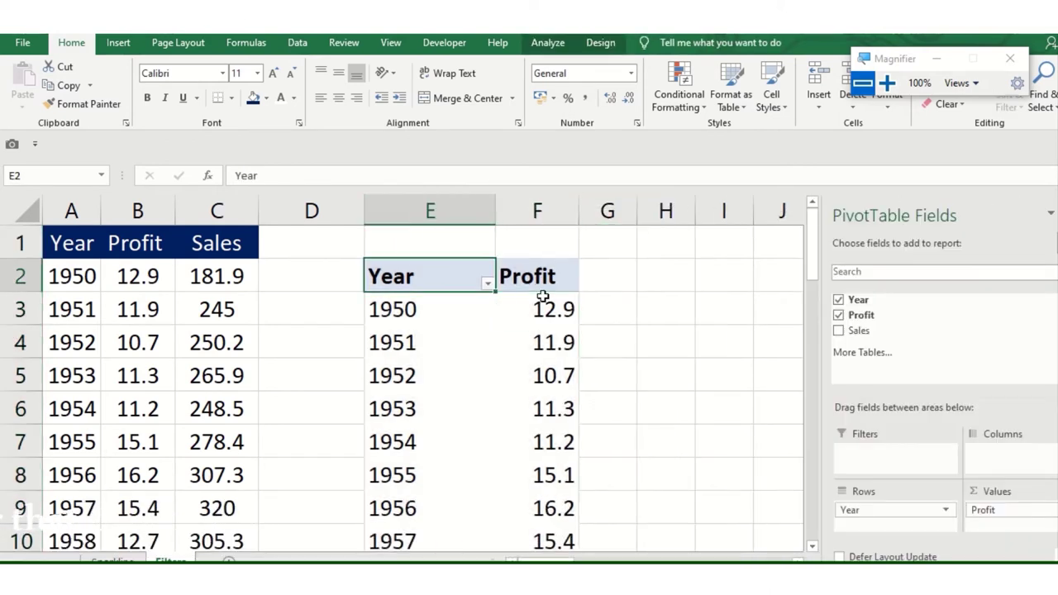
click(544, 285)
click(478, 322)
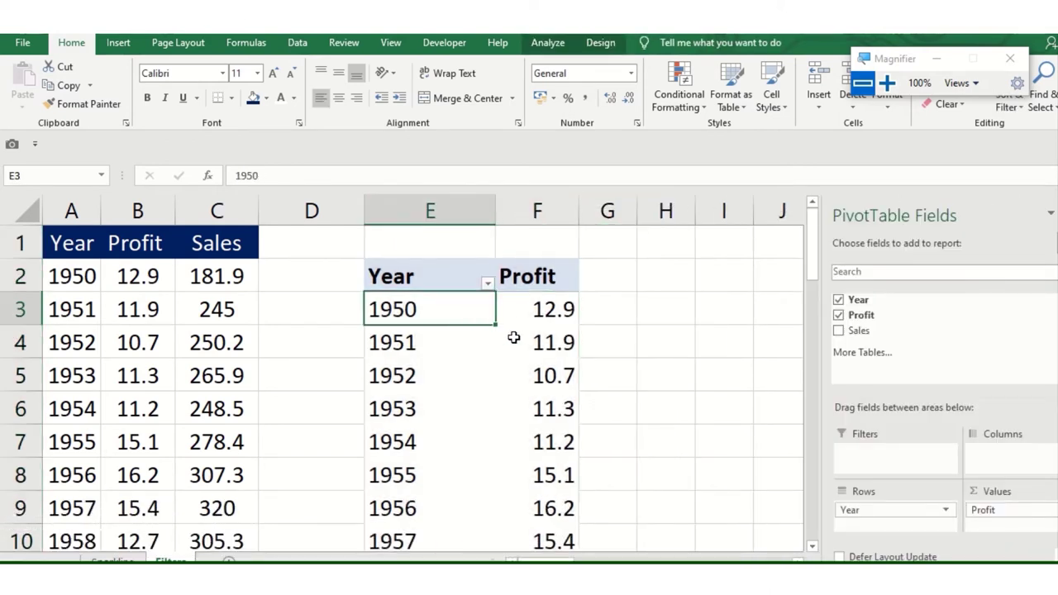
Insert a Year slicer for the PivotTable and move it to the right of the table.
click(118, 42)
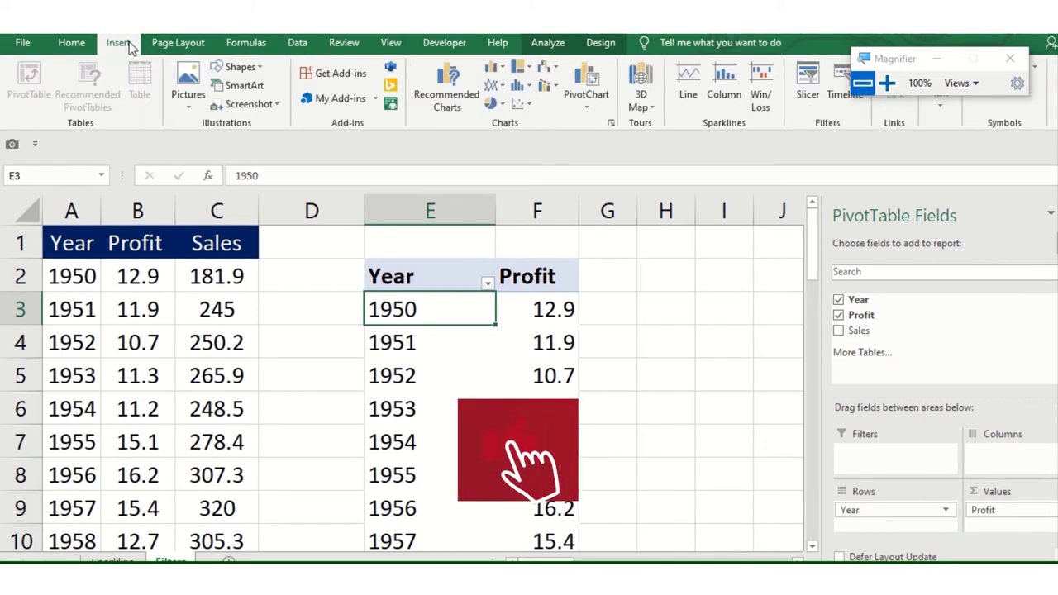
click(808, 93)
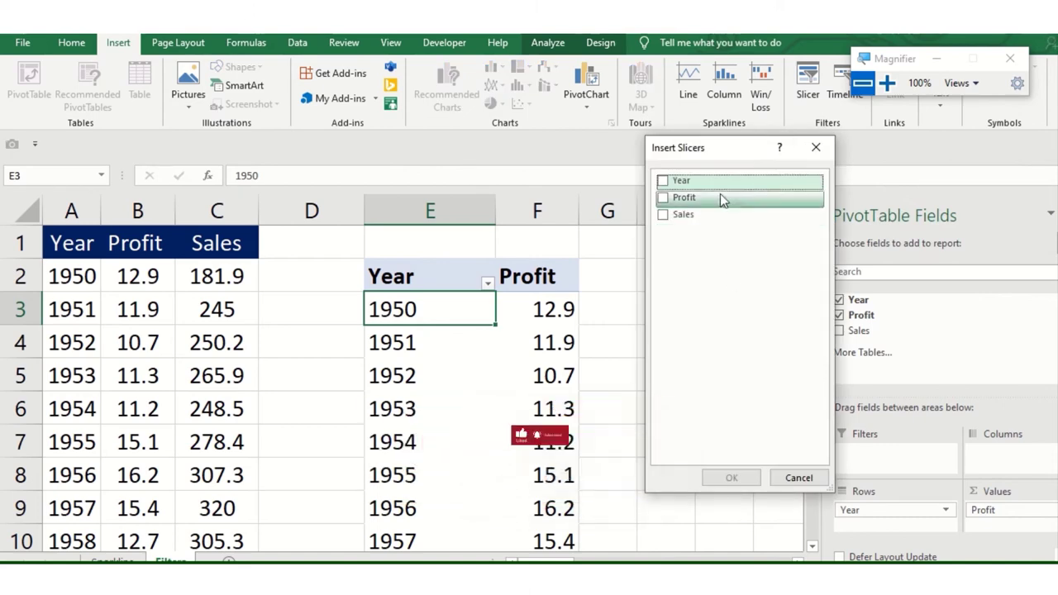
click(671, 180)
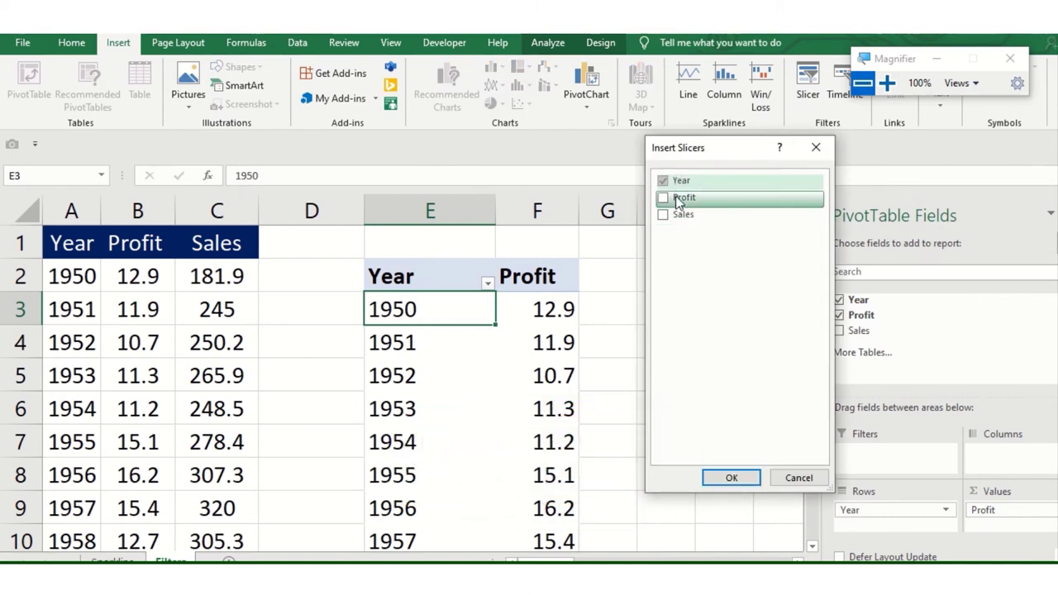
click(723, 471)
mouse_move(394, 264)
mouse_down()
mouse_move(715, 285)
mouse_move(795, 250)
mouse_up()
Click through years 1950–1954 and 1963 in the slicer, finishing on 1959 (Profit 16.3).
click(804, 310)
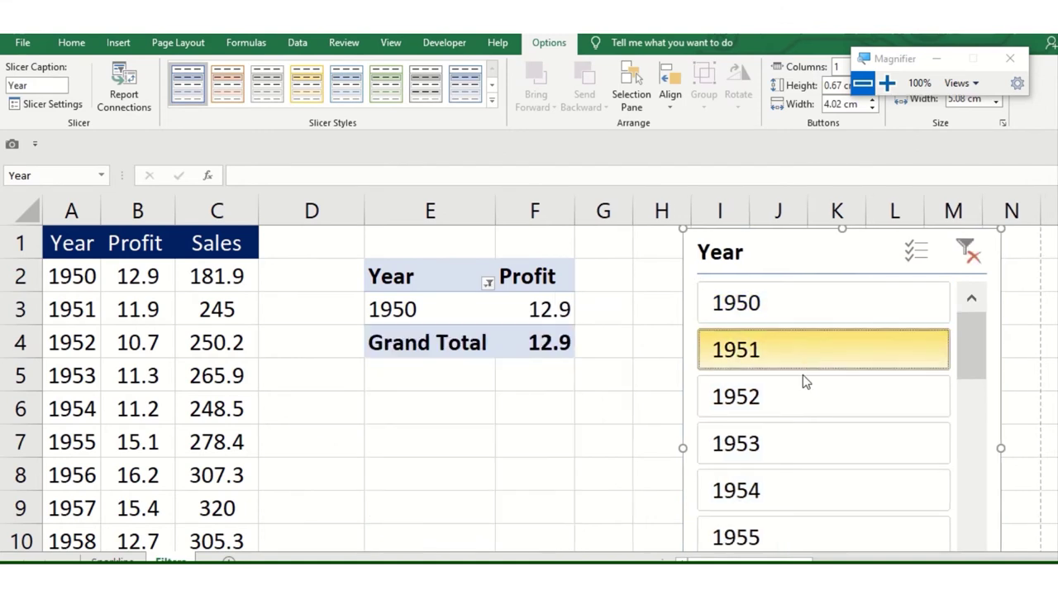
click(802, 351)
click(797, 396)
click(795, 444)
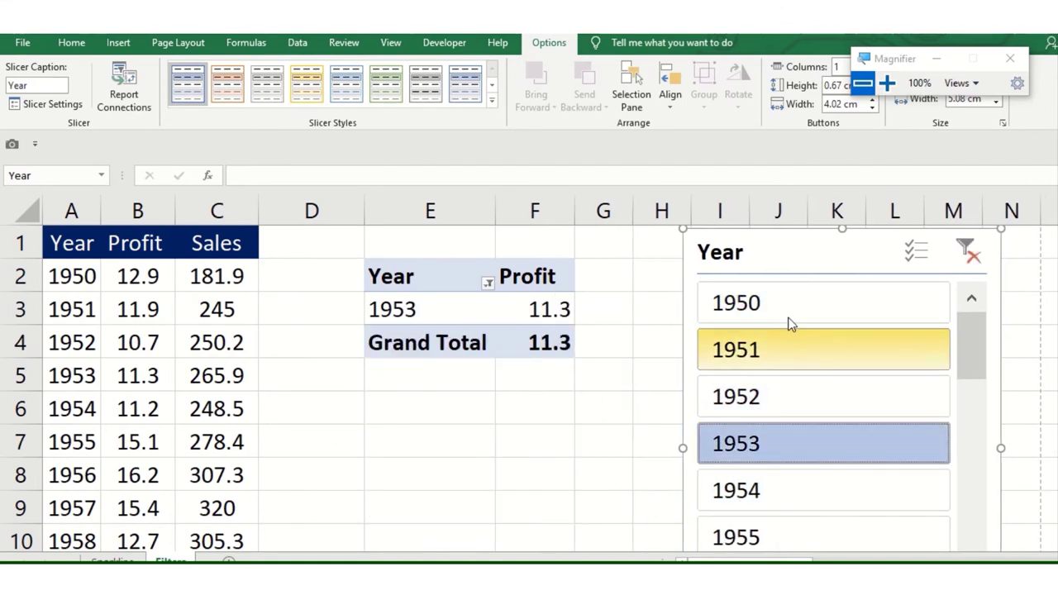
click(785, 496)
scroll(802, 490, down, 3)
click(790, 489)
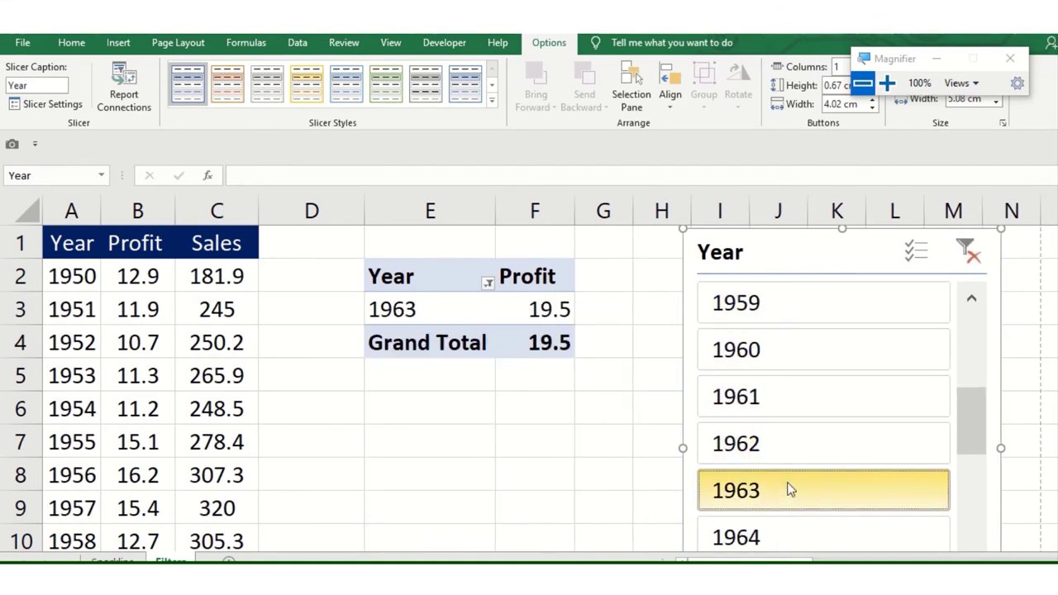
click(815, 308)
mouse_move(762, 257)
mouse_down()
mouse_move(839, 280)
mouse_move(742, 246)
mouse_up()
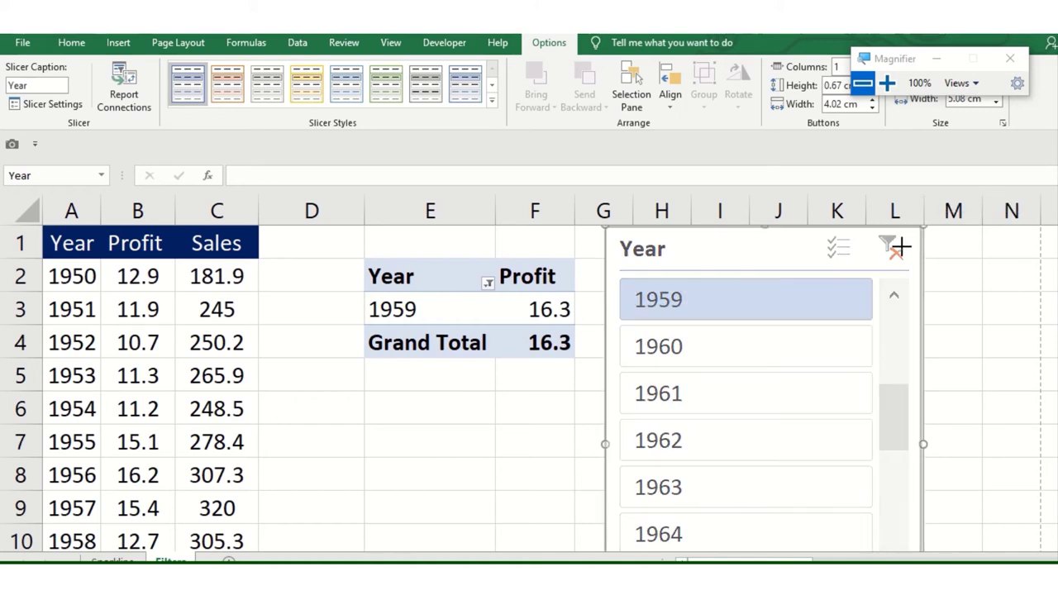
Shrink the Year slicer, move it level with the table, and try 1959–1963 year ranges.
drag(923, 227, 833, 350)
drag(728, 374, 738, 249)
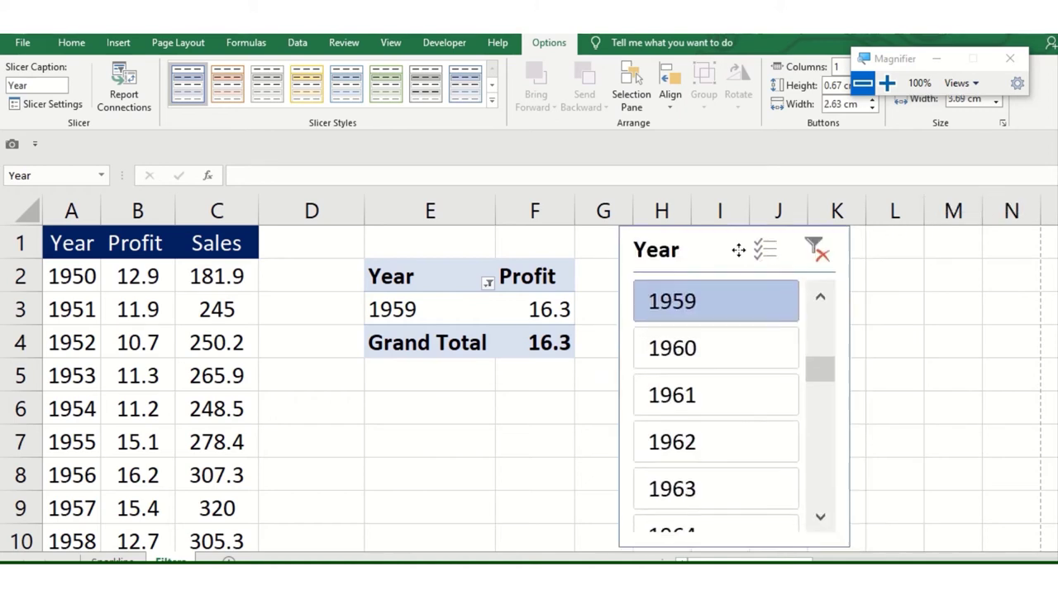
shift+click(708, 438)
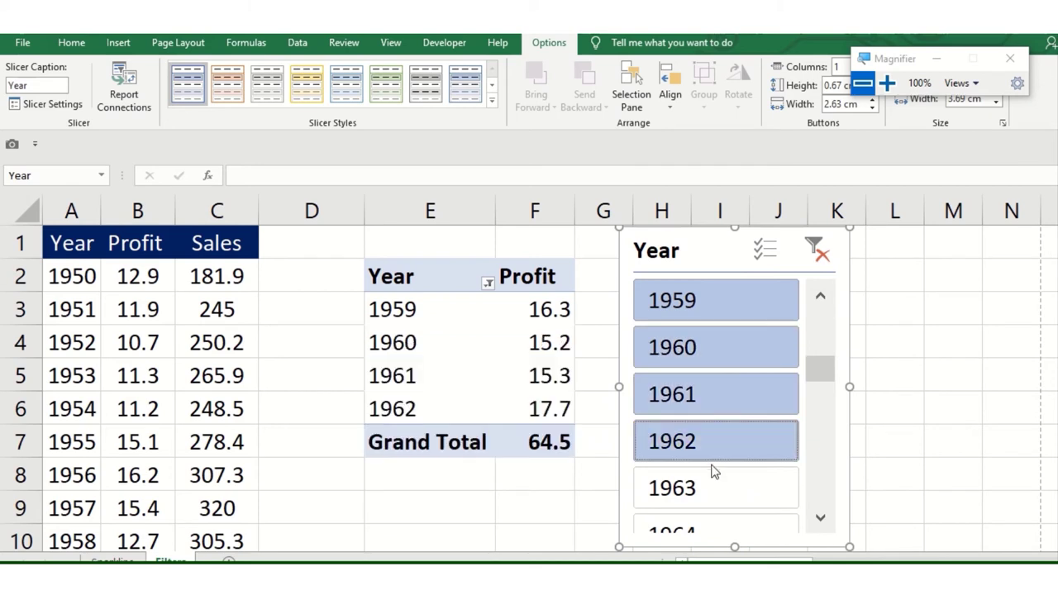
click(718, 403)
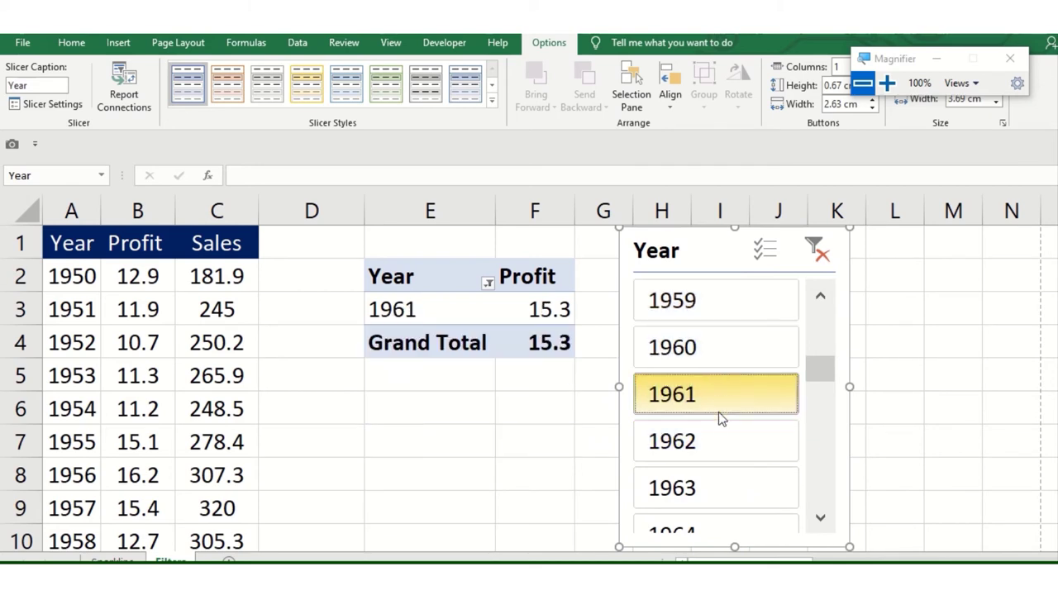
click(716, 338)
shift+click(715, 477)
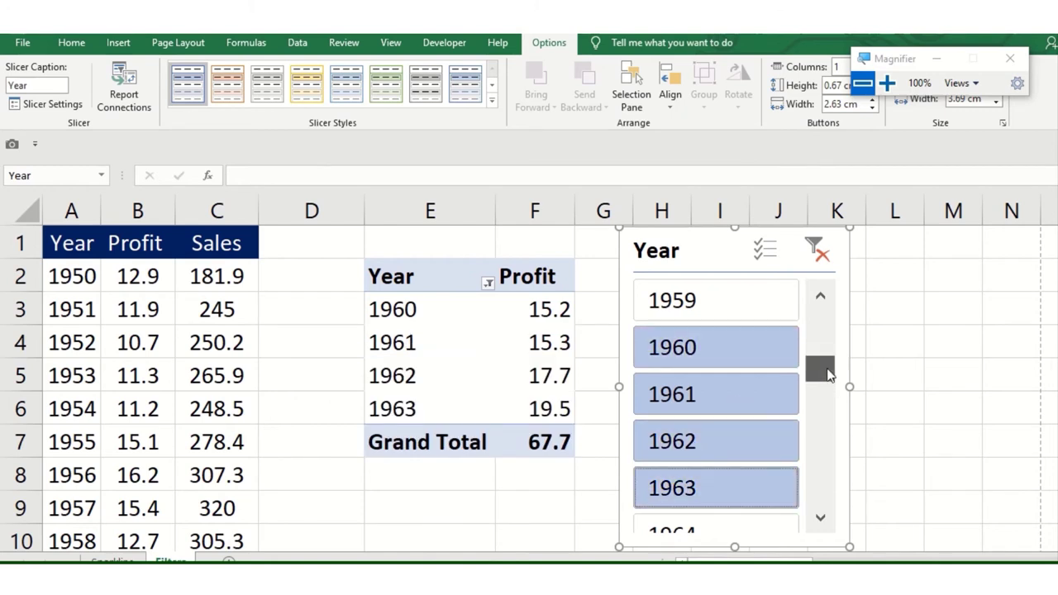
Select years 1973 through 1975 in the slicer, giving a Grand Total of 155.9.
drag(820, 370, 824, 438)
click(727, 404)
shift+click(730, 482)
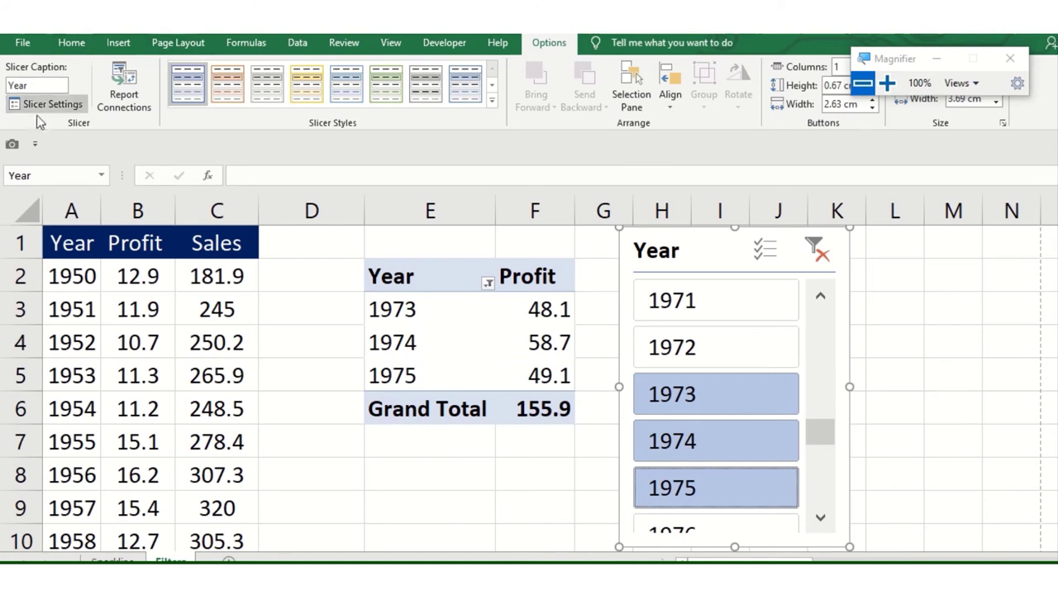
click(118, 43)
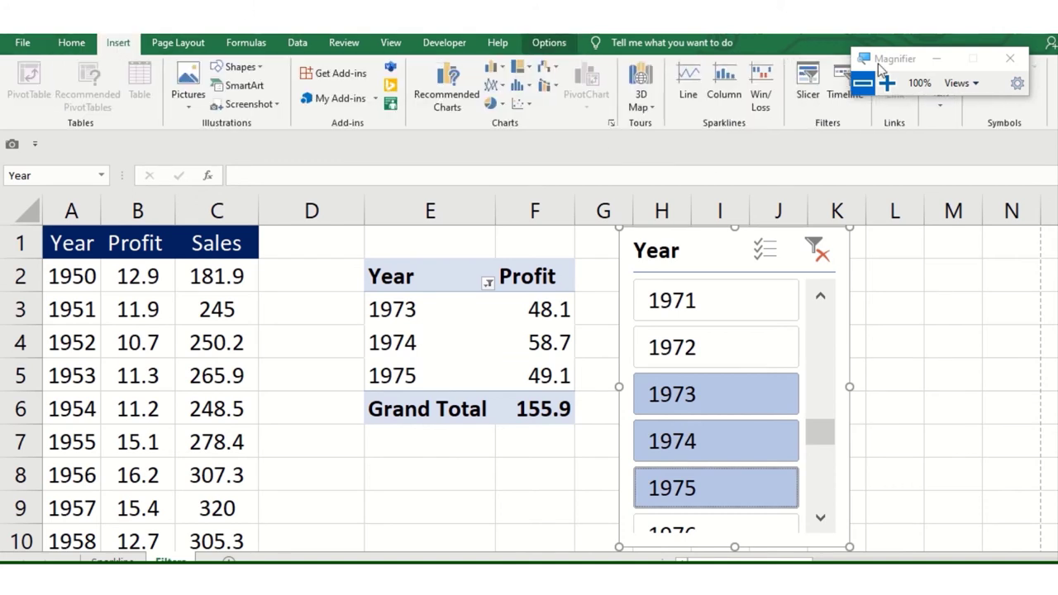
Attempt a timeline on the PivotTable and dismiss the missing Date field error.
drag(894, 58, 271, 110)
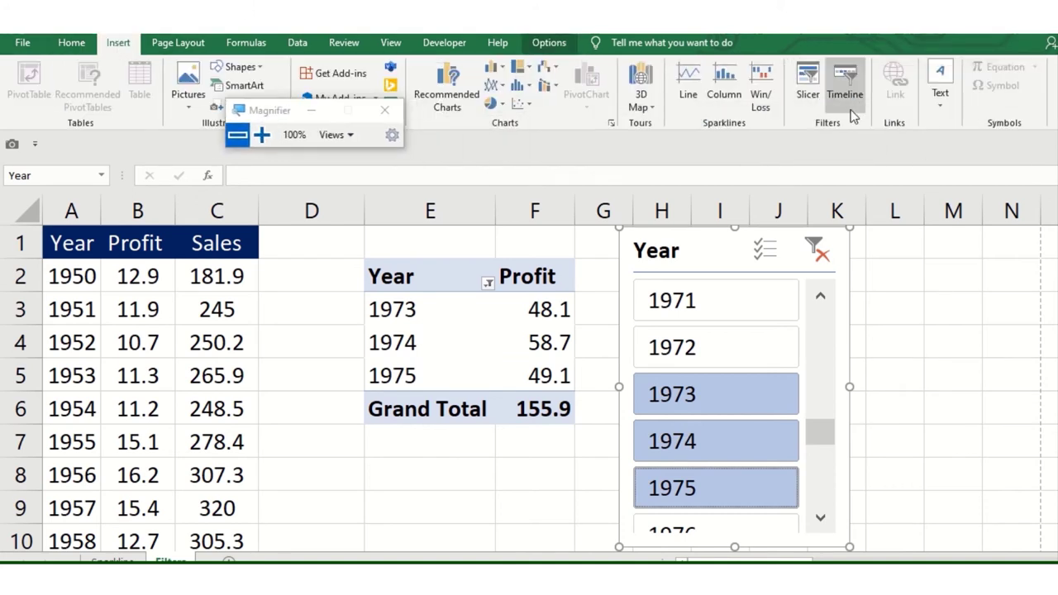
click(471, 340)
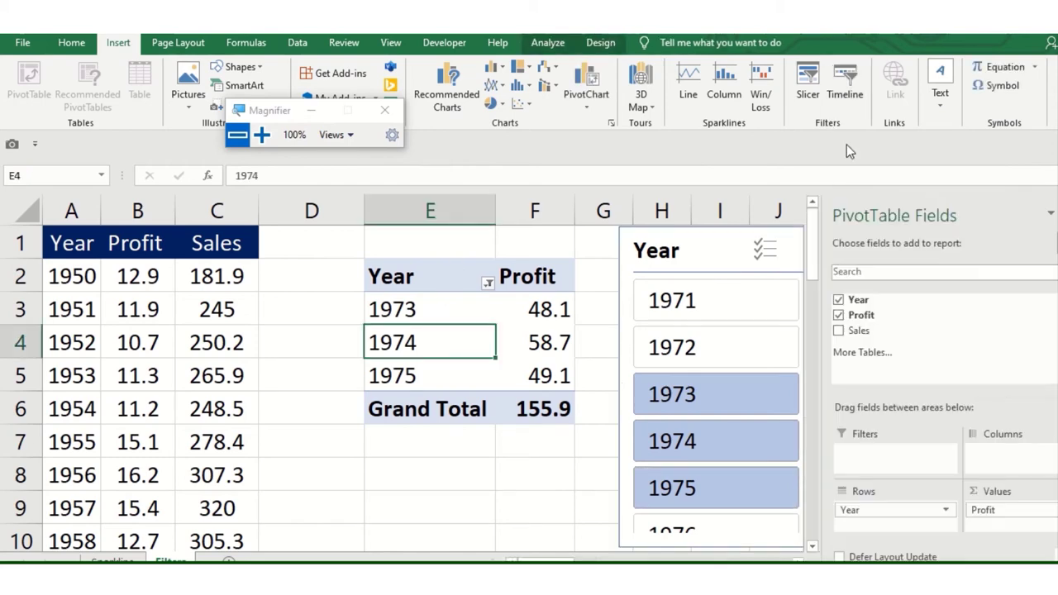
click(851, 87)
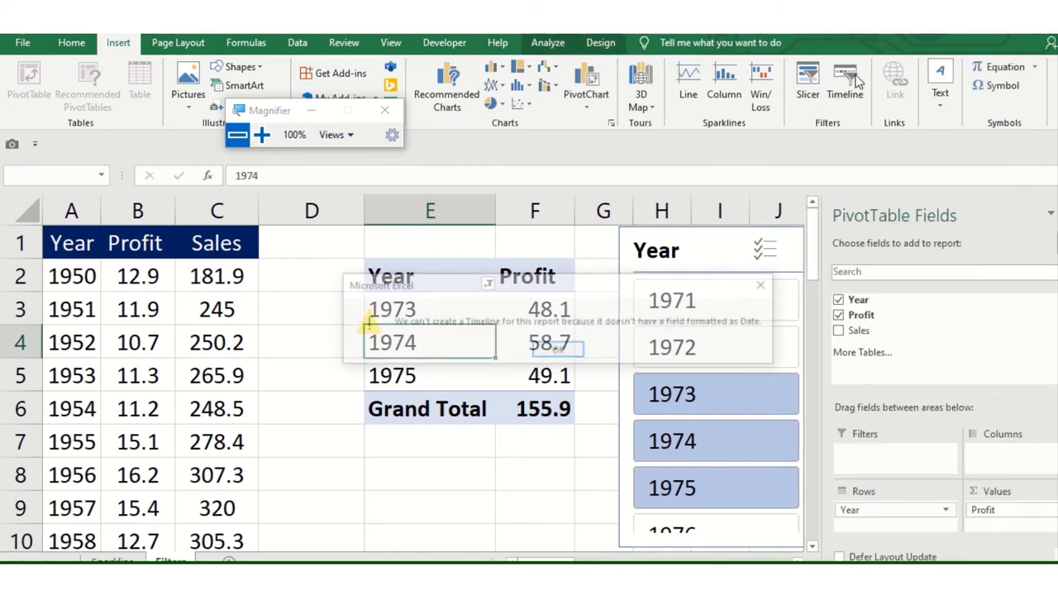
click(555, 352)
Move the Year slicer over columns E–G, clear its filter, and retry the timeline unsuccessfully.
mouse_move(736, 249)
mouse_down()
mouse_move(521, 263)
mouse_move(767, 255)
mouse_up()
click(600, 263)
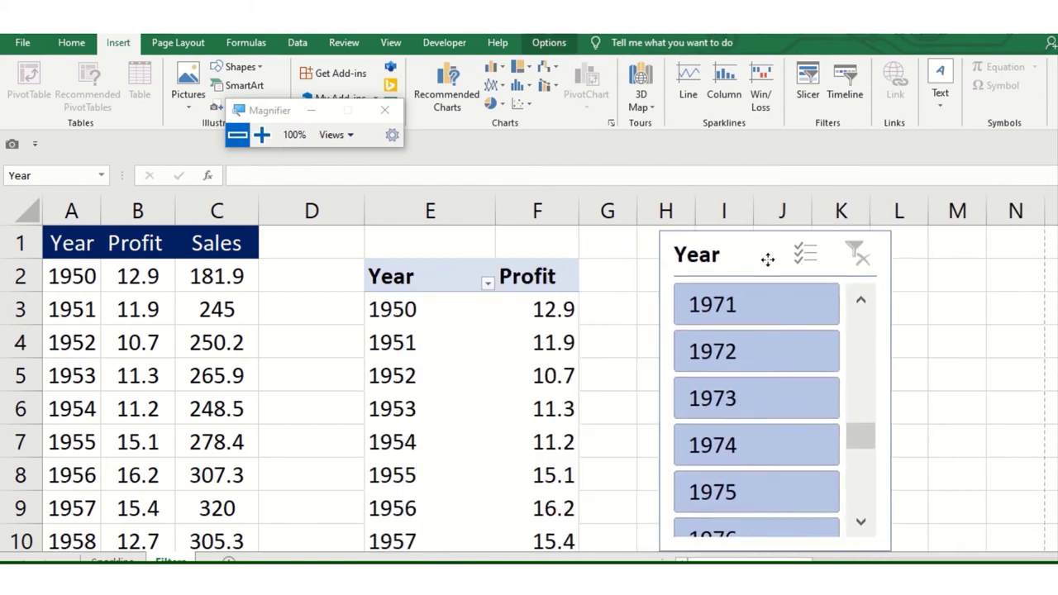
click(447, 357)
click(856, 86)
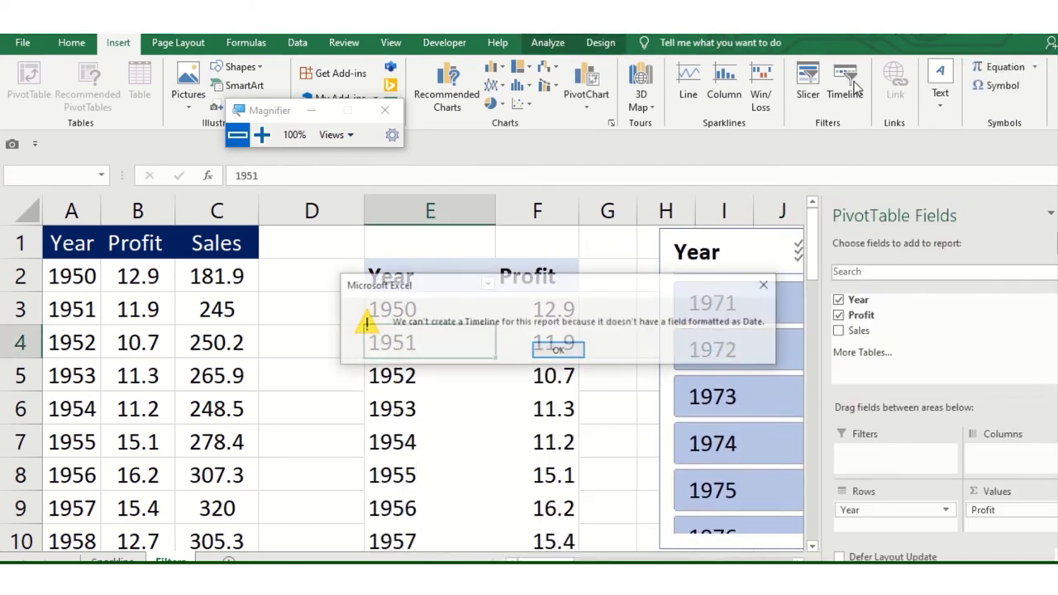
click(558, 352)
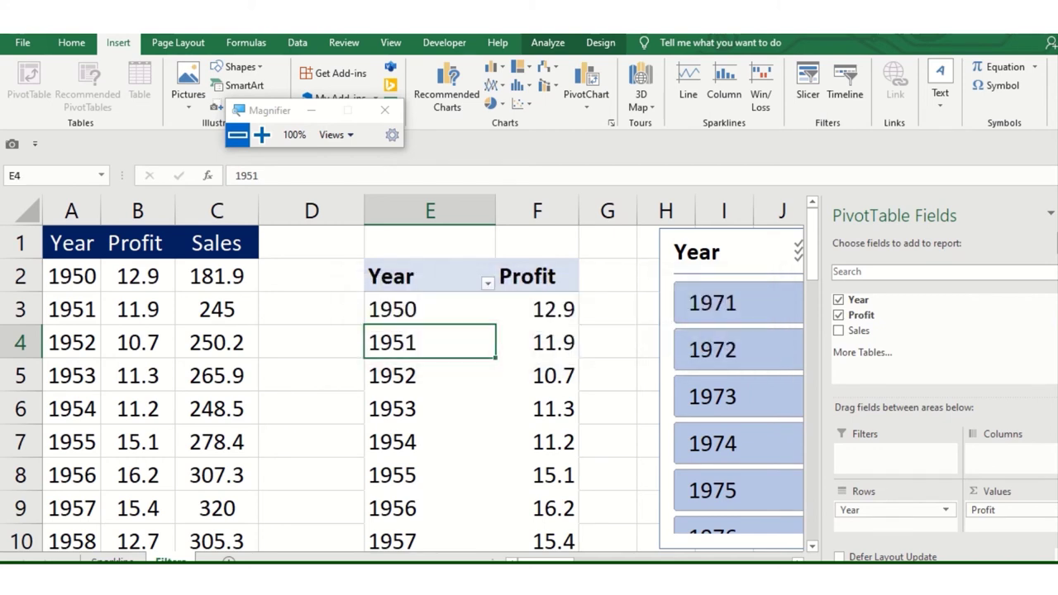
click(195, 301)
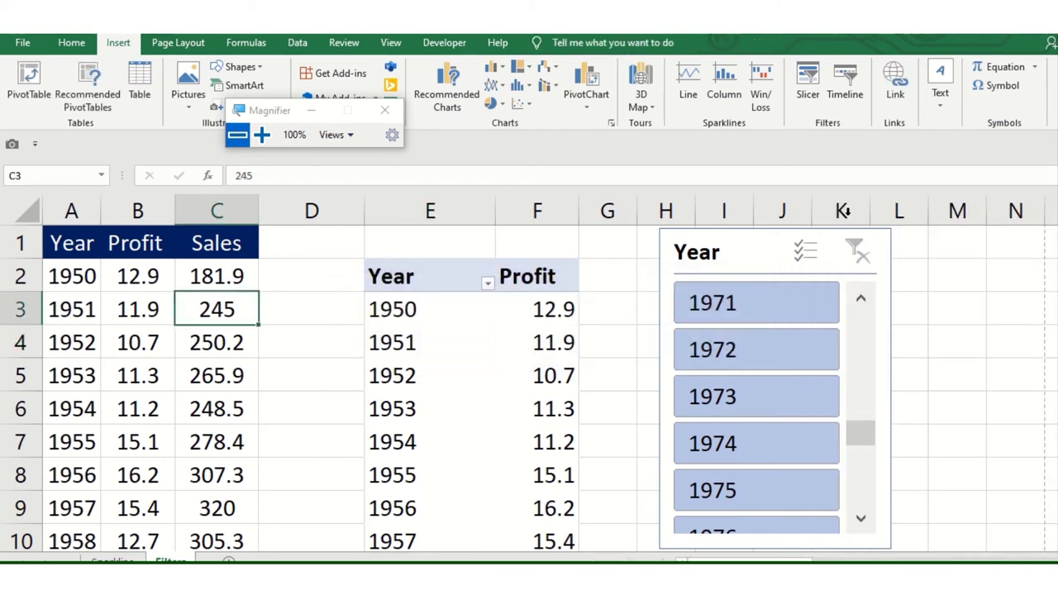
Attempt a timeline from the source data, cancel Existing Connections, and remove the old PivotTable.
click(863, 76)
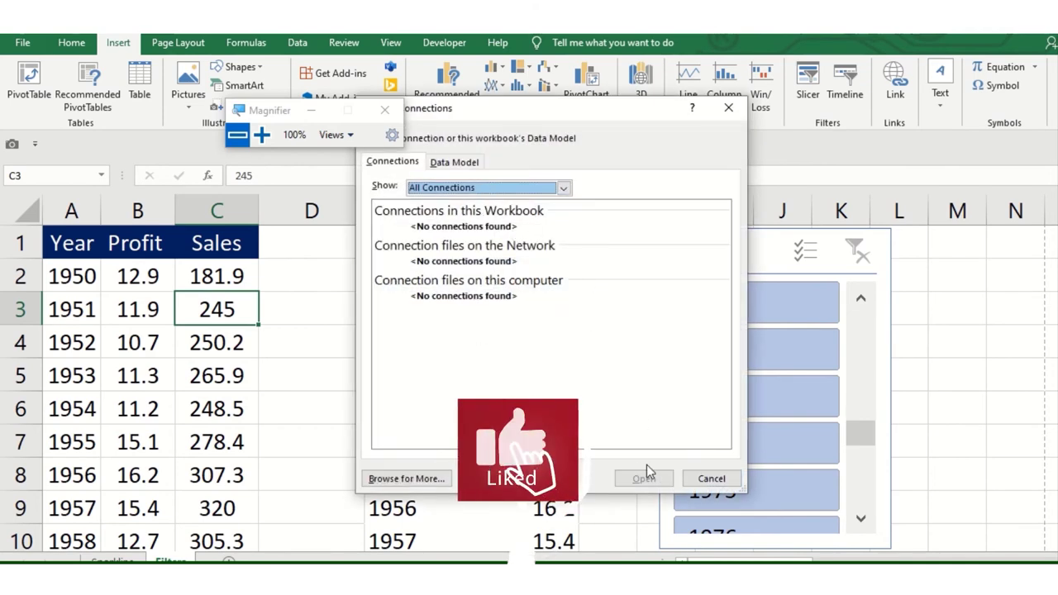
click(710, 478)
click(385, 342)
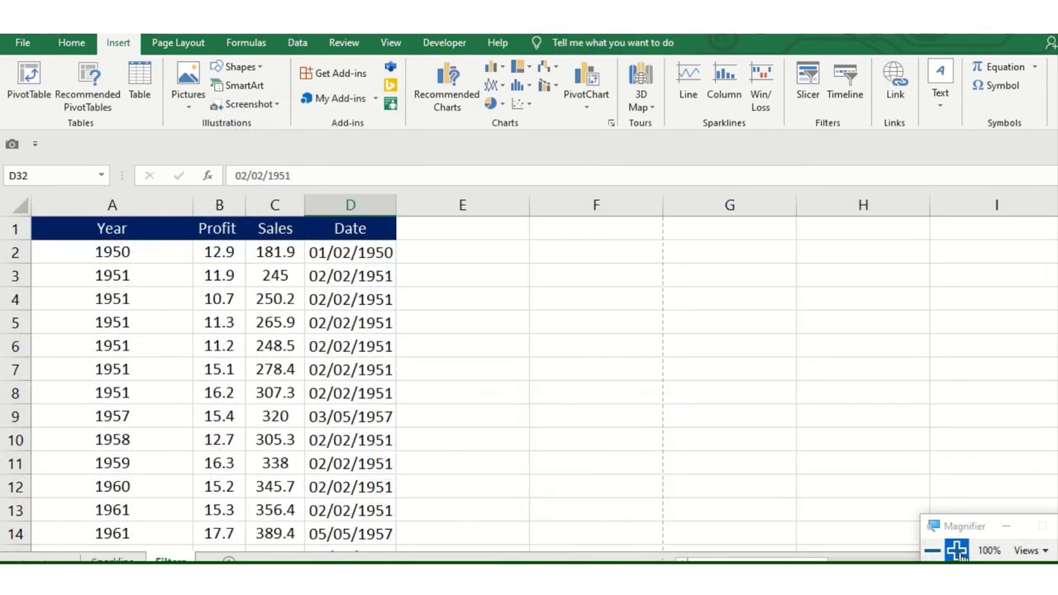
click(956, 550)
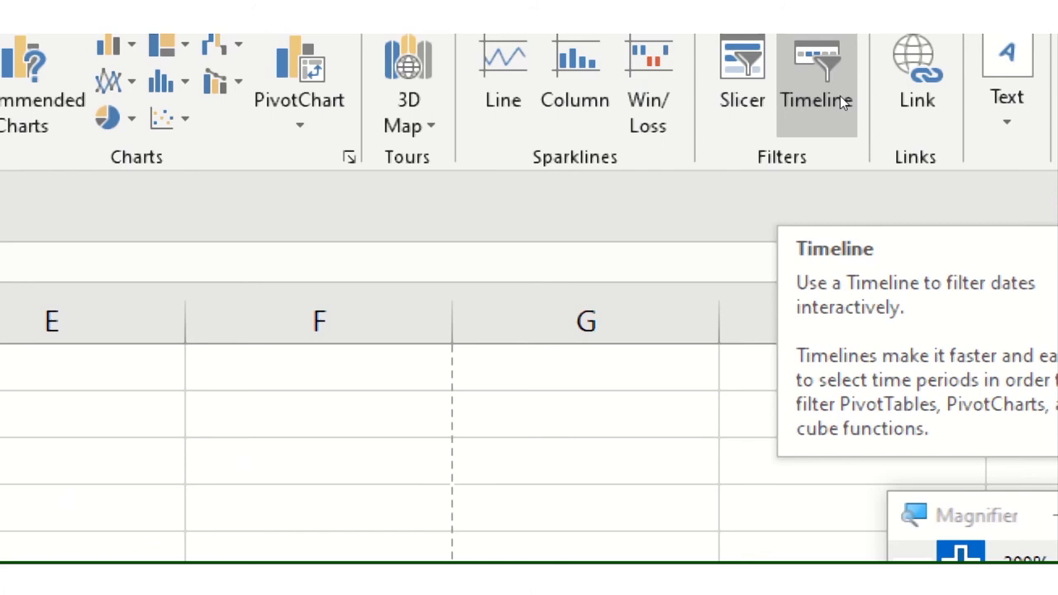
Select columns A to D holding the Year, Profit, Sales and Date data.
key(super+plus)
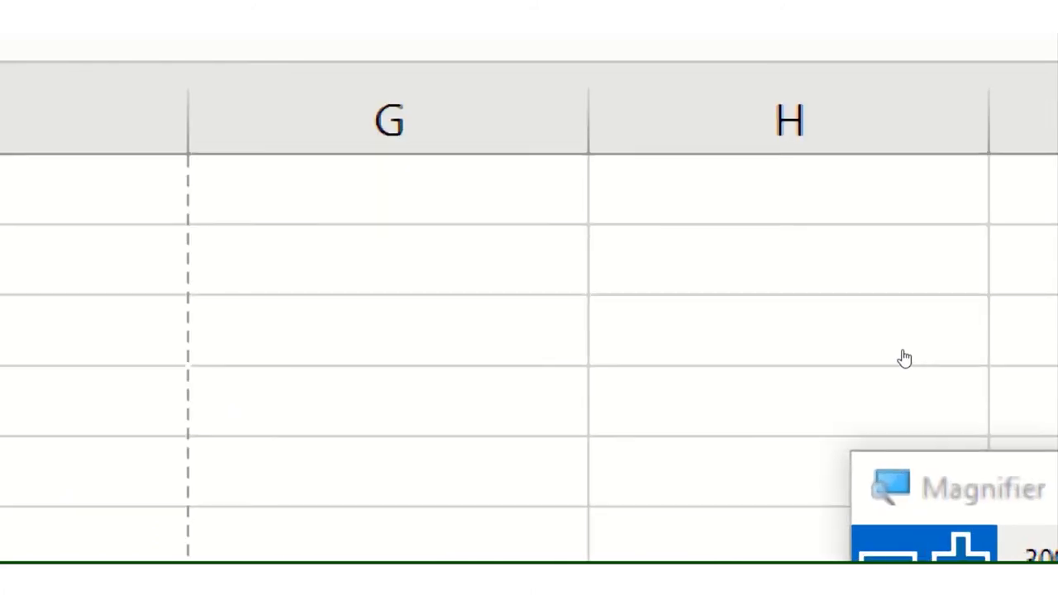
key(super+minus)
key(super+minus)
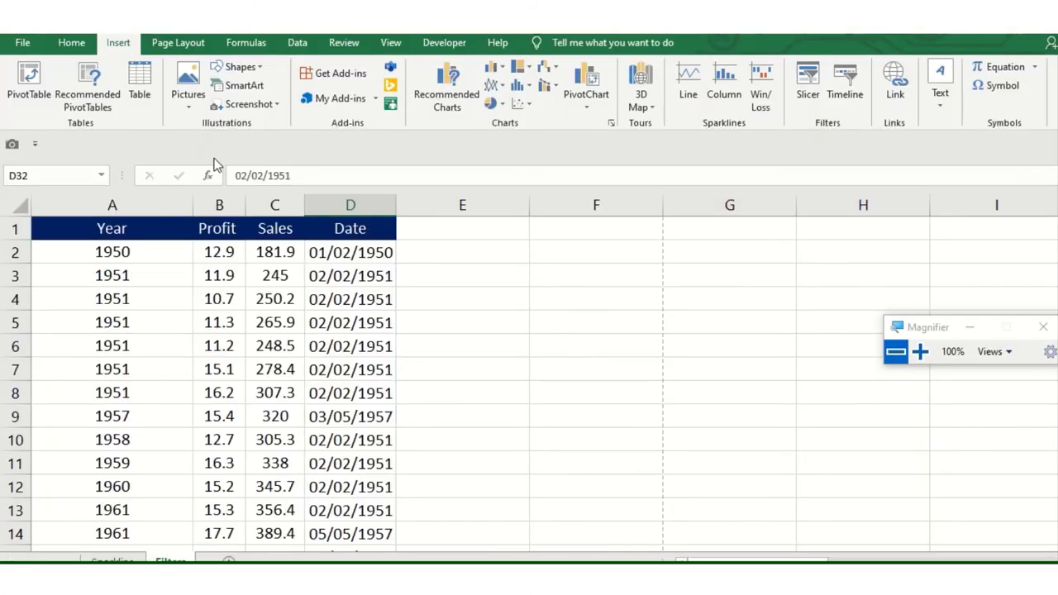
drag(125, 204, 318, 207)
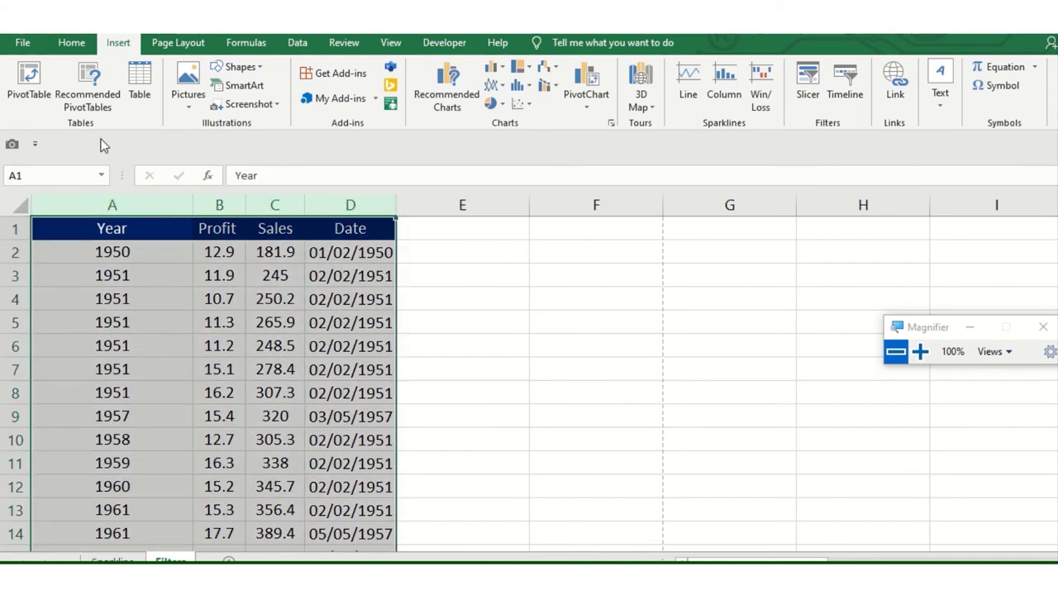
Create a PivotTable from columns A:D placed at cell E3 on this sheet.
click(33, 83)
click(671, 333)
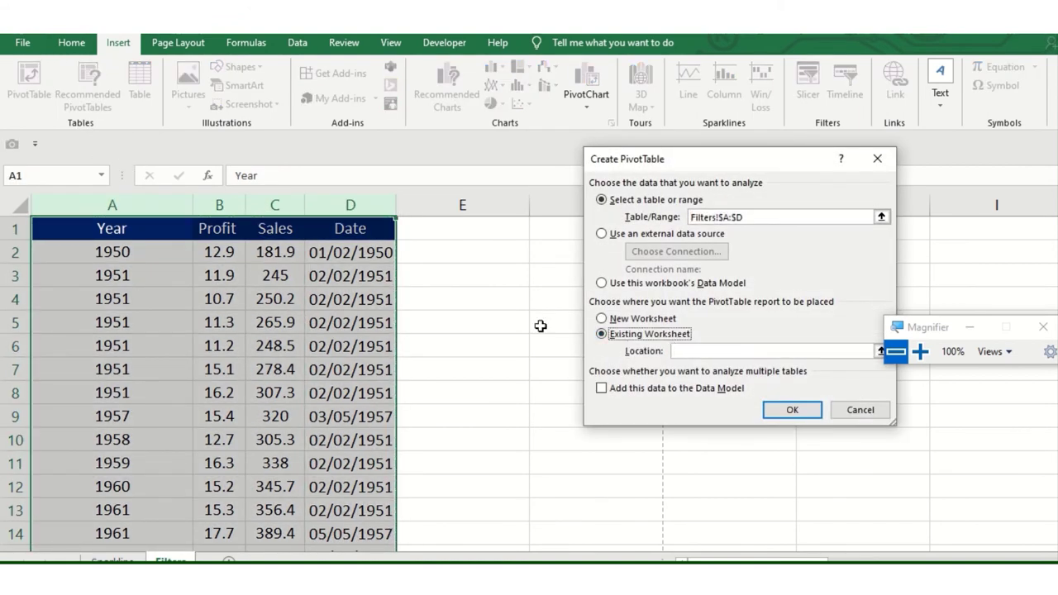
click(498, 277)
click(791, 409)
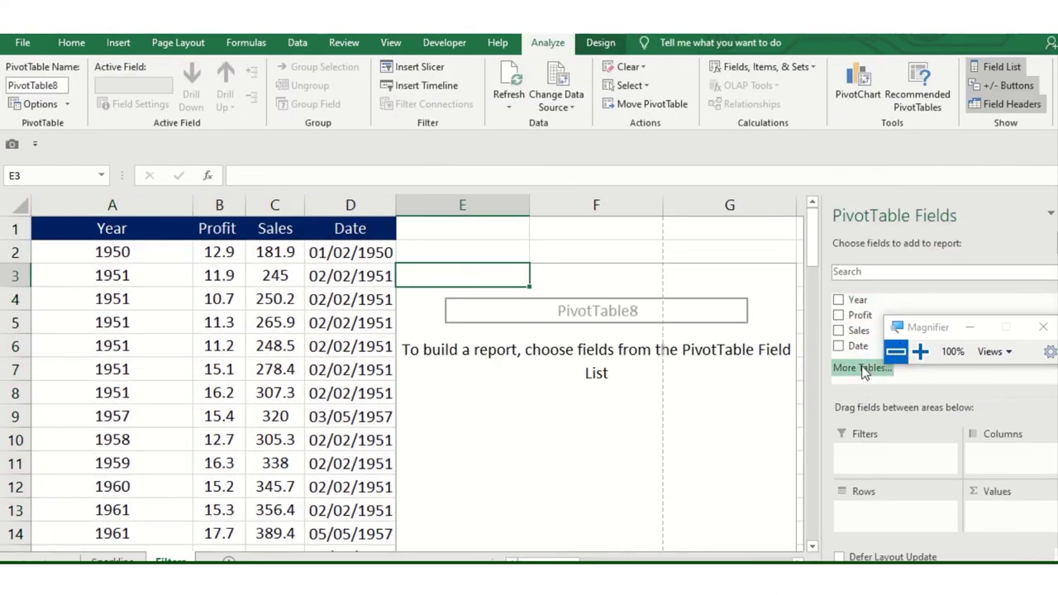
Put Date in Rows and Sales in Values, totalling 31735.6 by Years and Quarters.
drag(857, 345, 880, 514)
drag(880, 516, 880, 516)
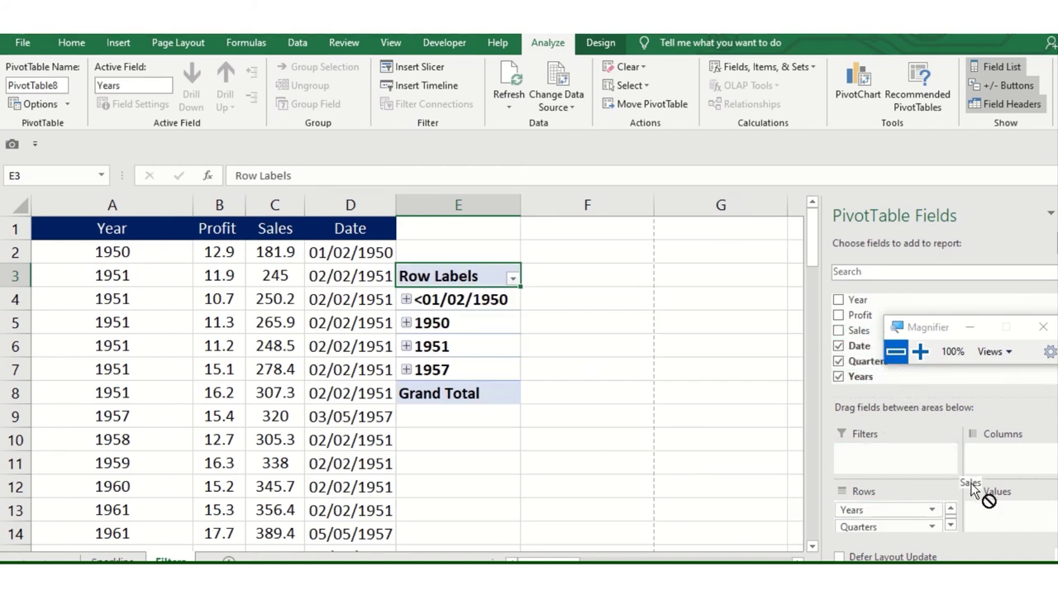
drag(971, 486, 996, 506)
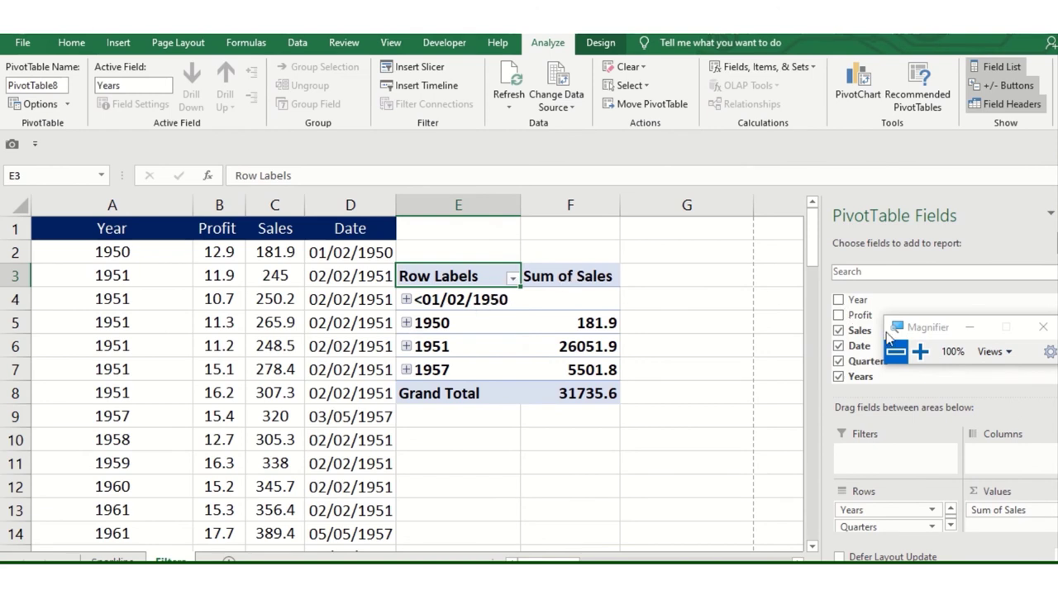
drag(904, 331, 33, 508)
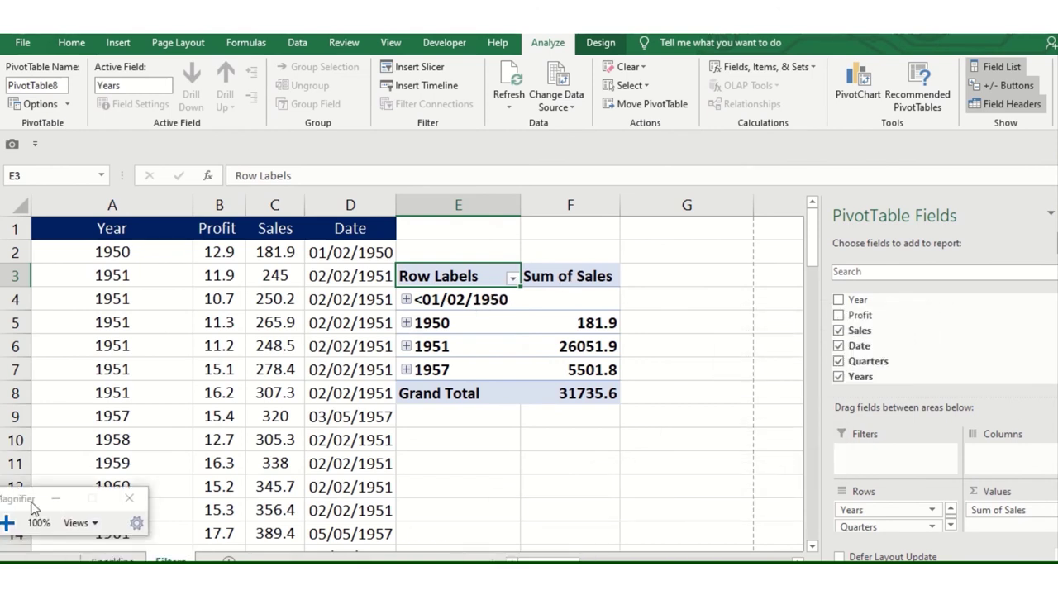
Insert a Sales slicer for the date-grouped PivotTable.
click(437, 332)
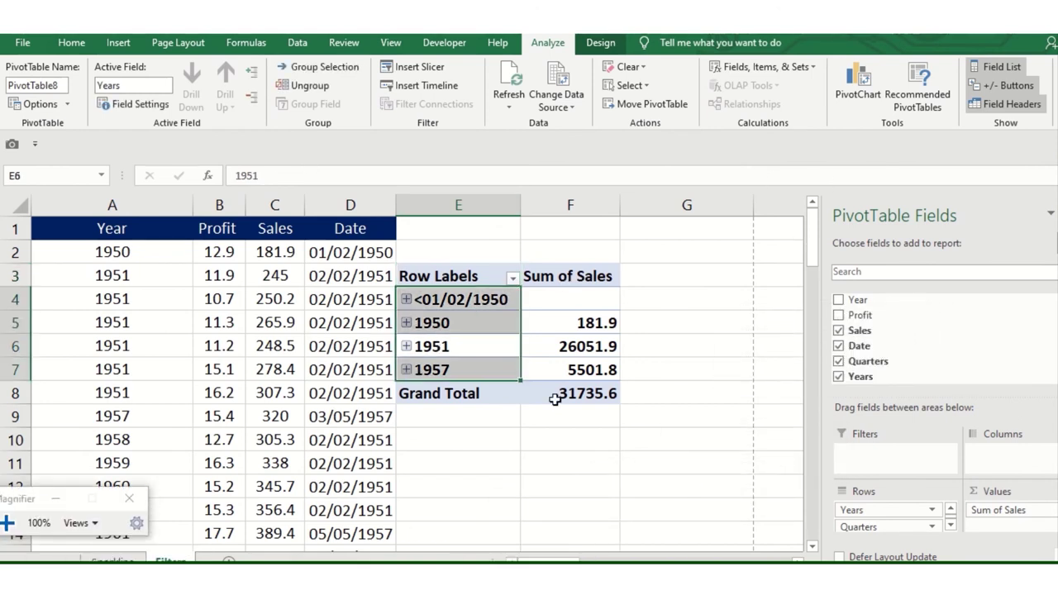
click(548, 356)
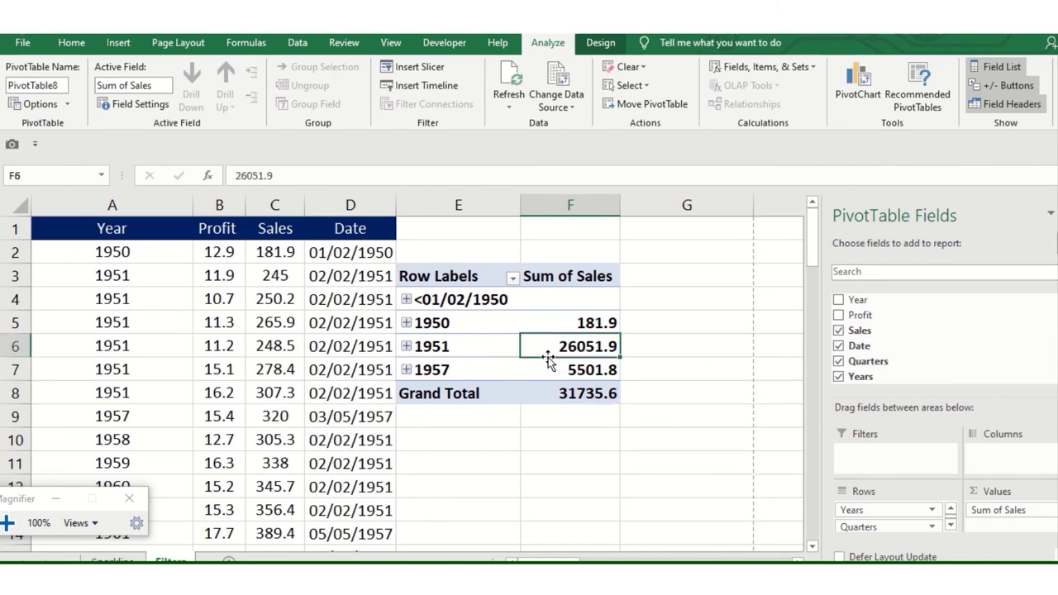
click(118, 43)
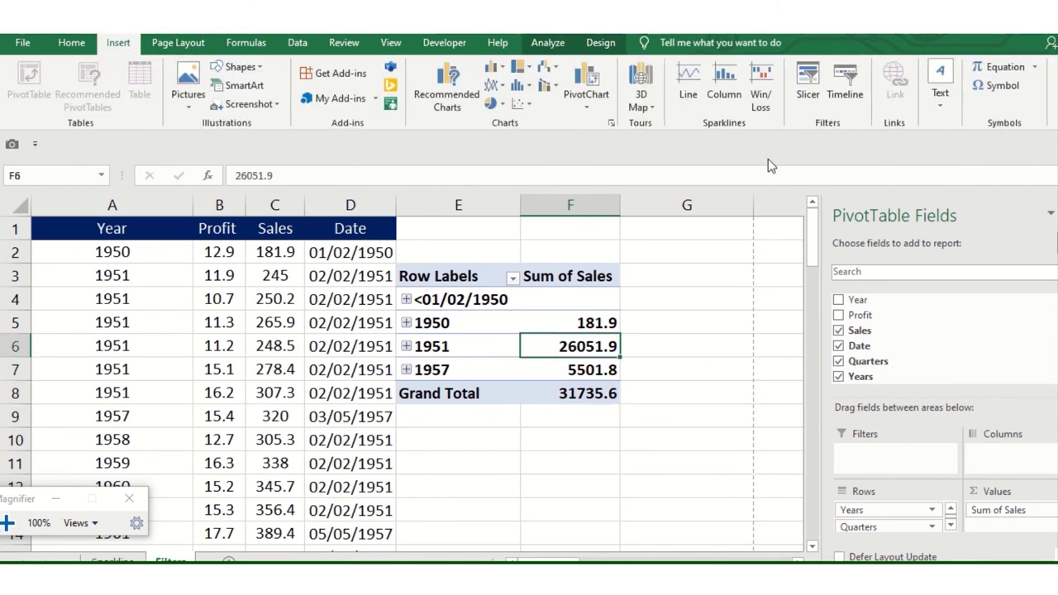
click(808, 93)
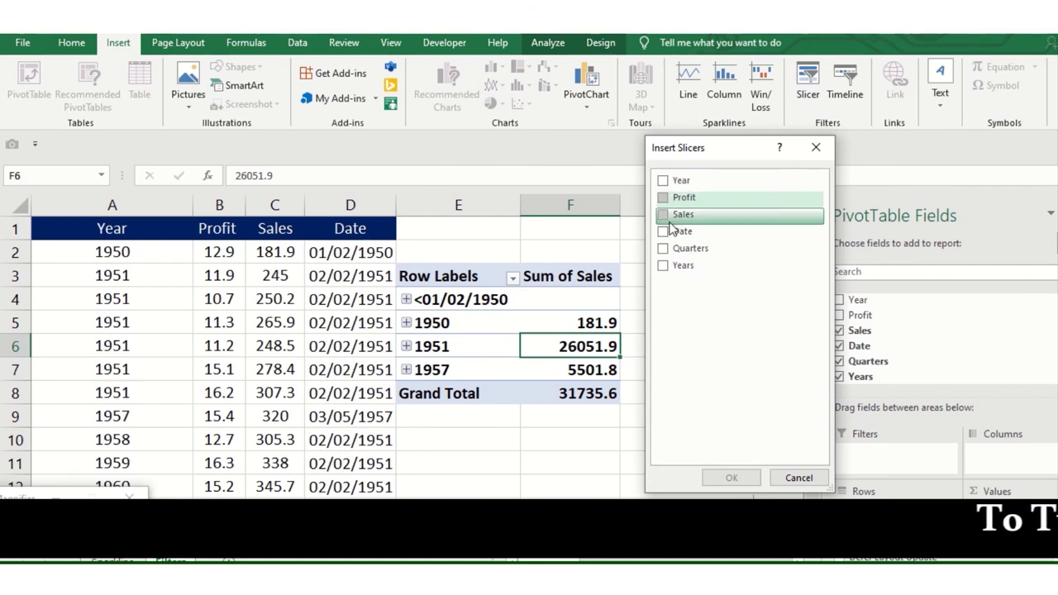
click(663, 215)
click(731, 478)
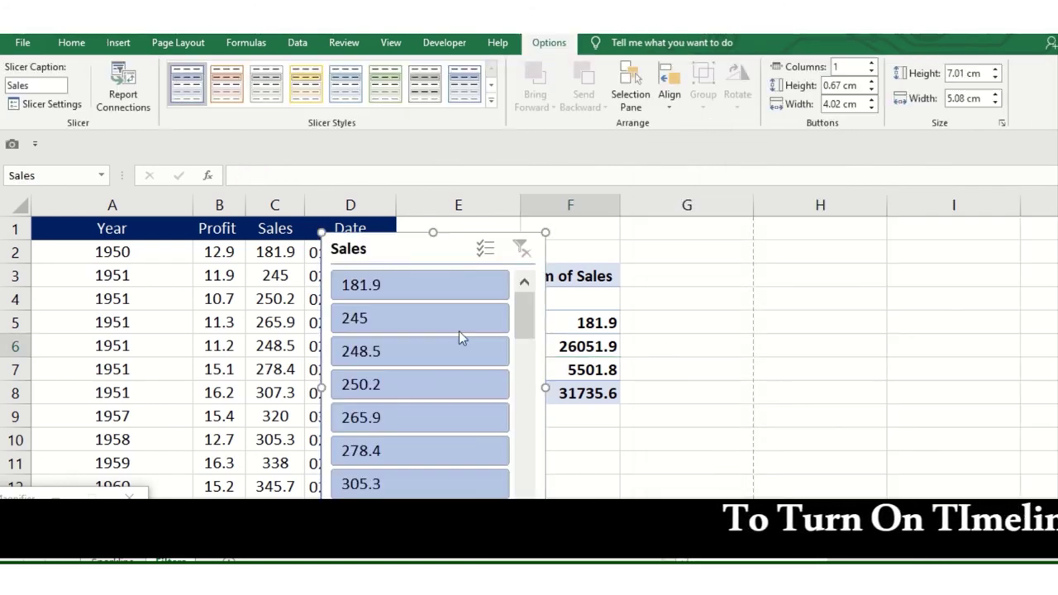
Move the Sales slicer right, try values 250.2, 265.9, 248.5 and 245, then clear the filter.
mouse_move(377, 249)
mouse_down()
mouse_move(780, 250)
mouse_move(815, 233)
mouse_up()
click(810, 372)
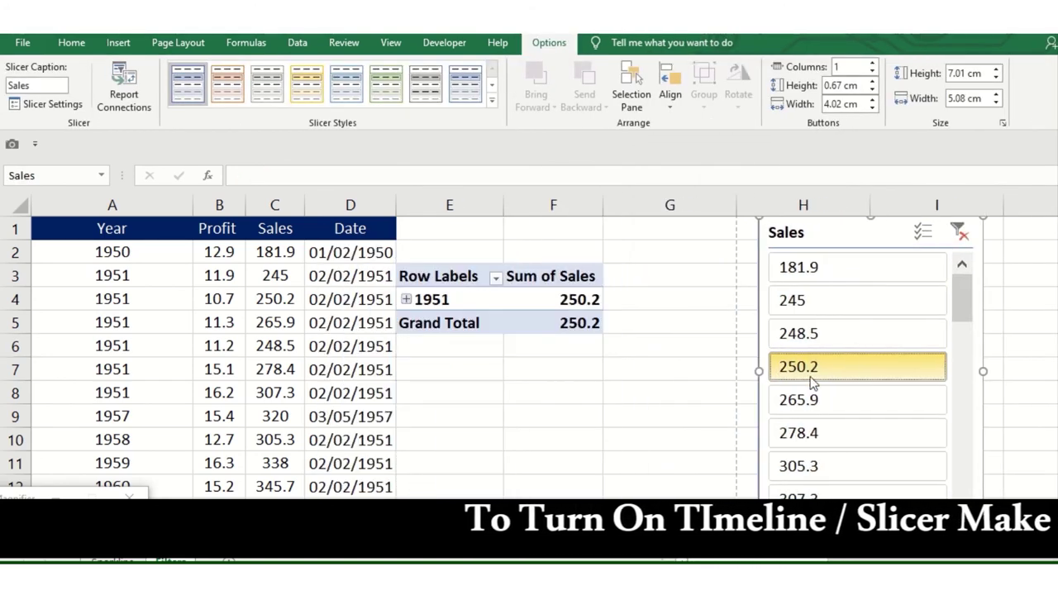
click(818, 401)
click(826, 335)
click(826, 302)
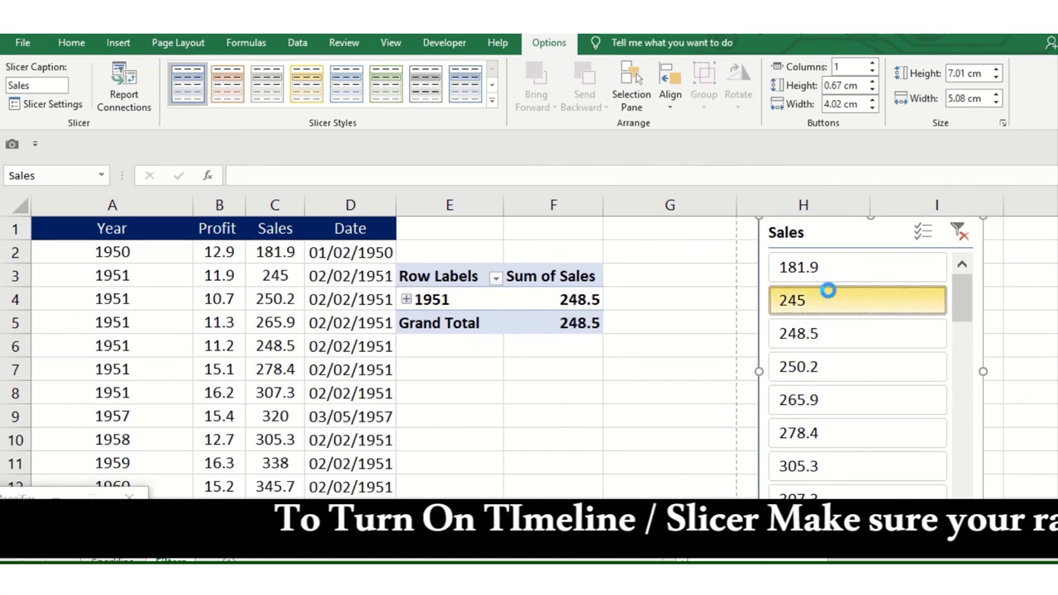
click(957, 236)
drag(897, 234, 942, 234)
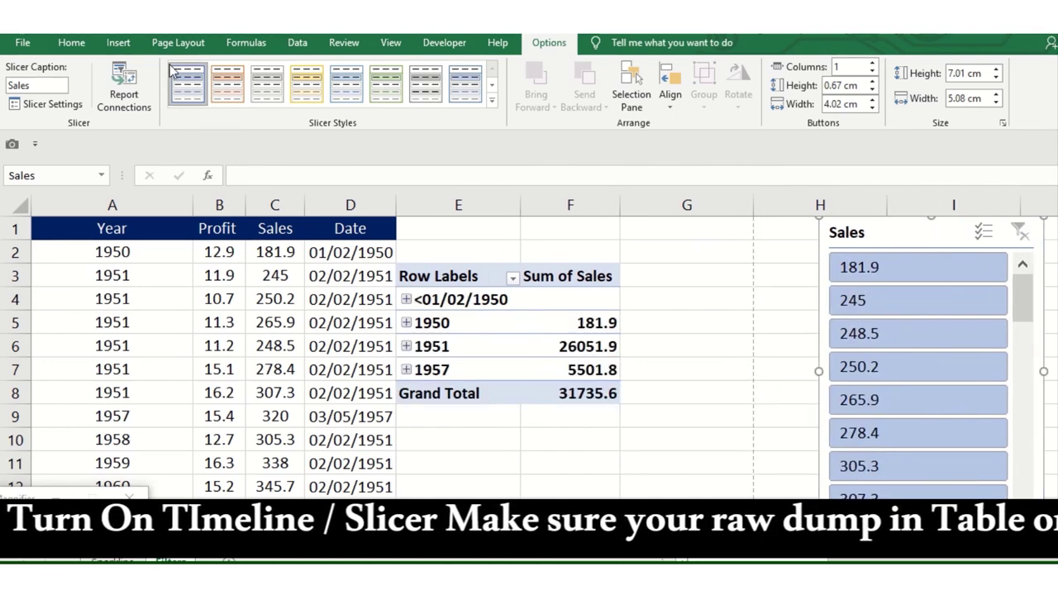
click(118, 42)
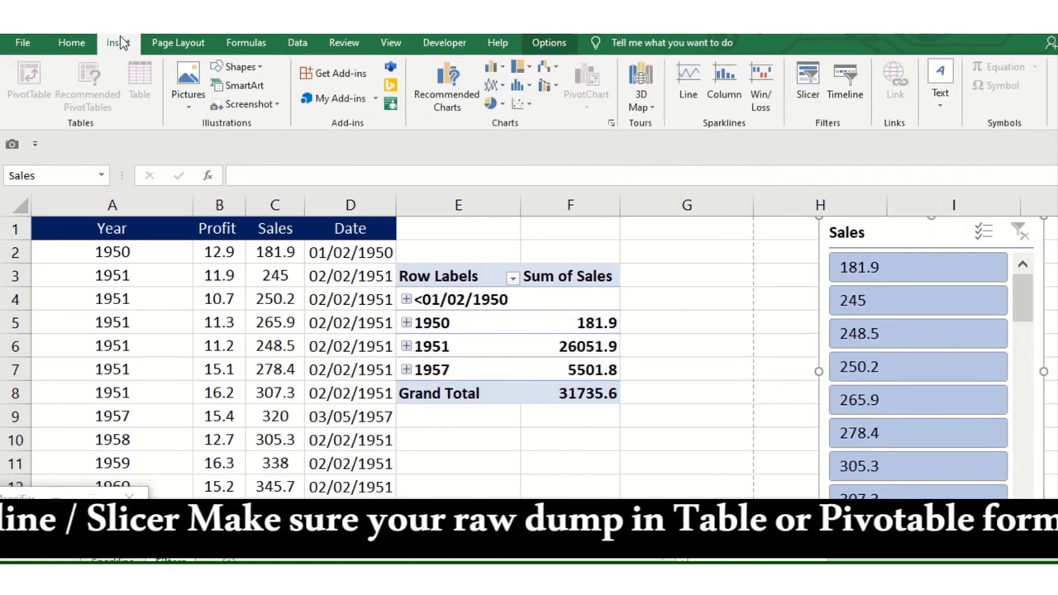
click(829, 99)
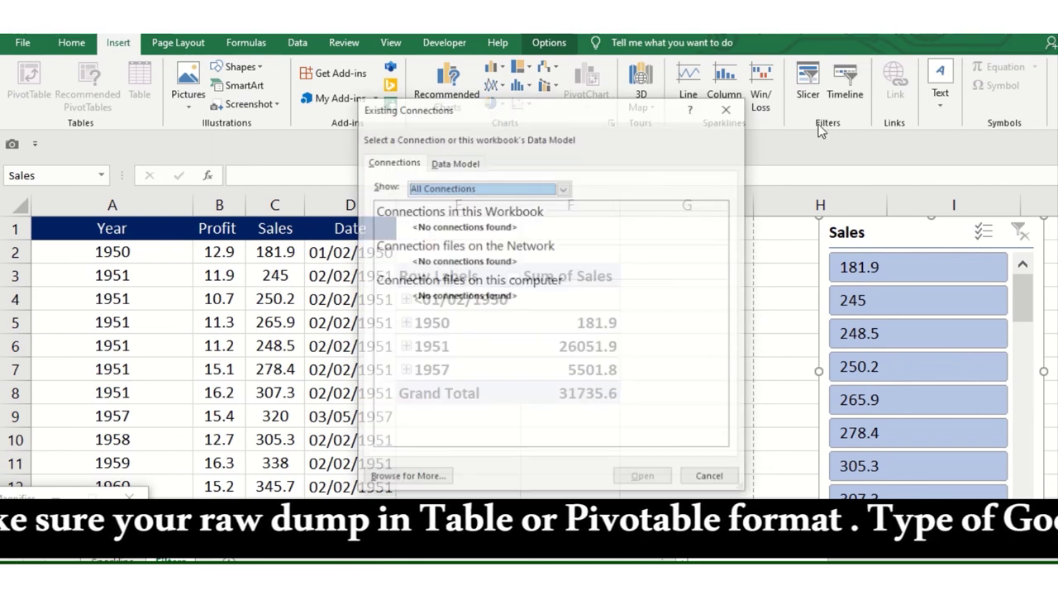
click(708, 475)
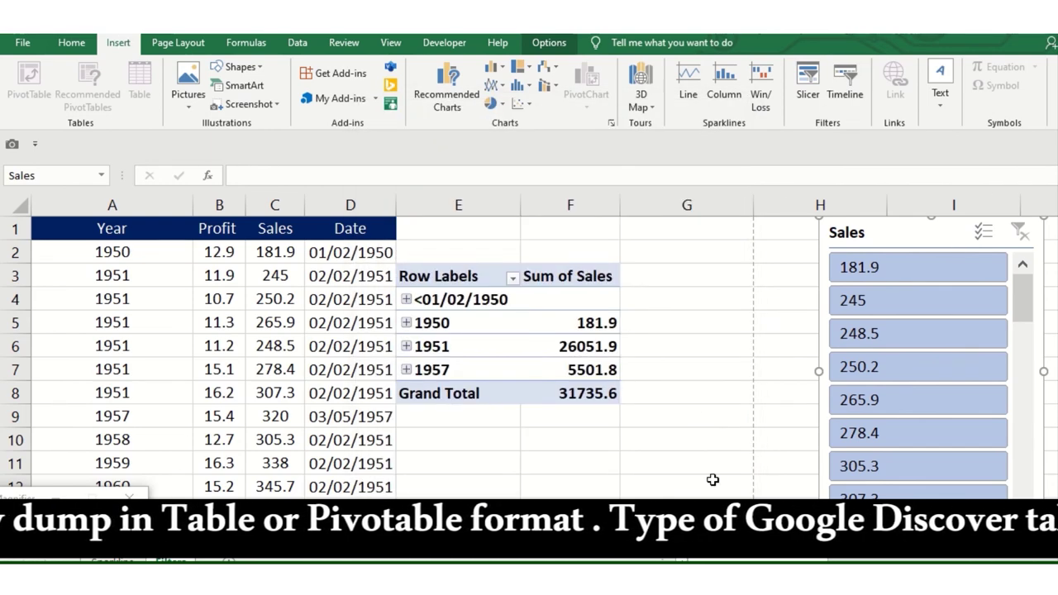
click(836, 79)
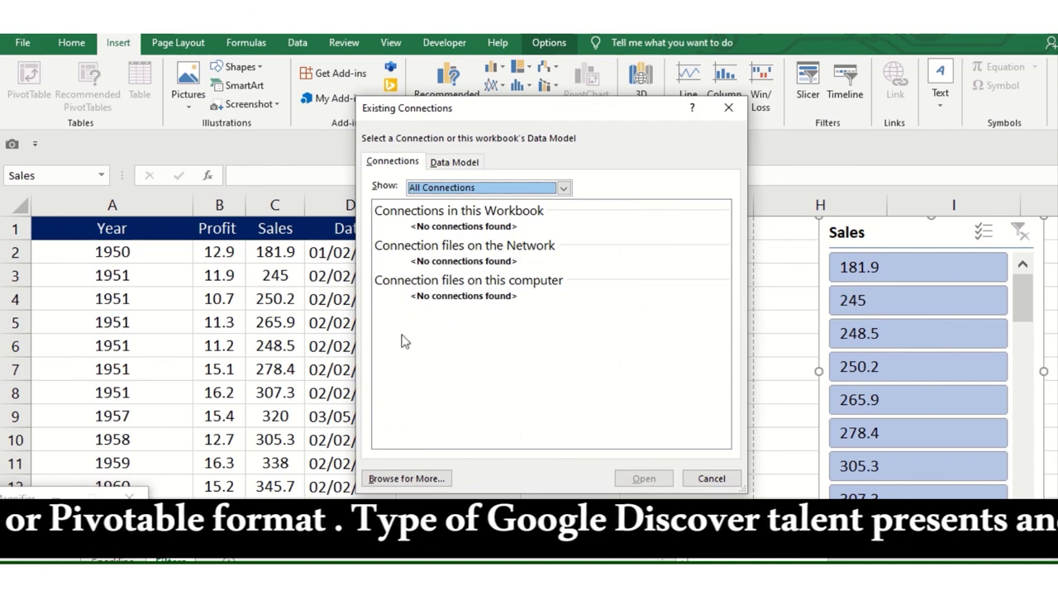
click(731, 480)
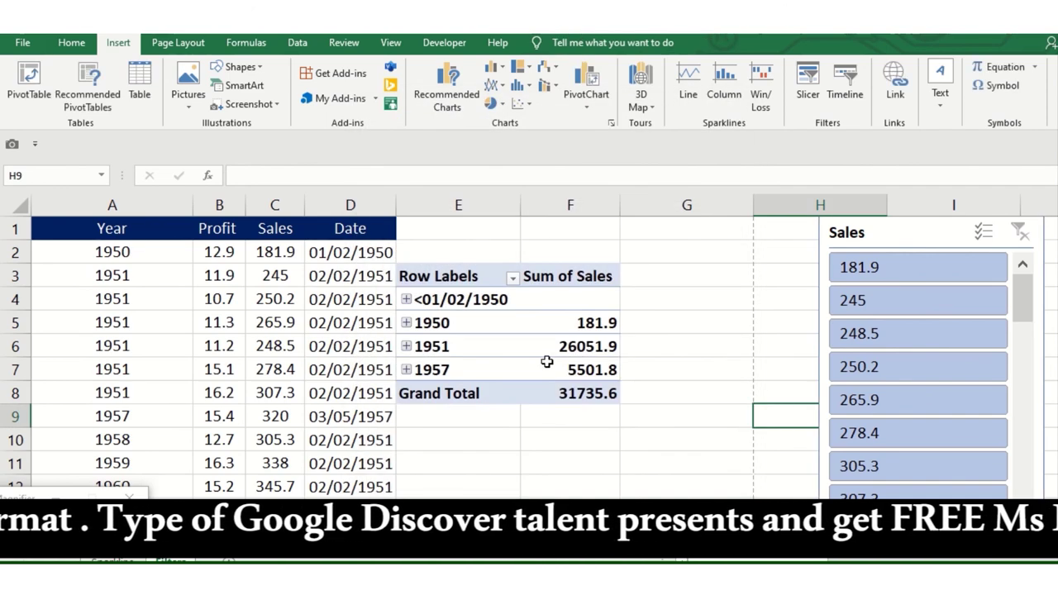
click(499, 351)
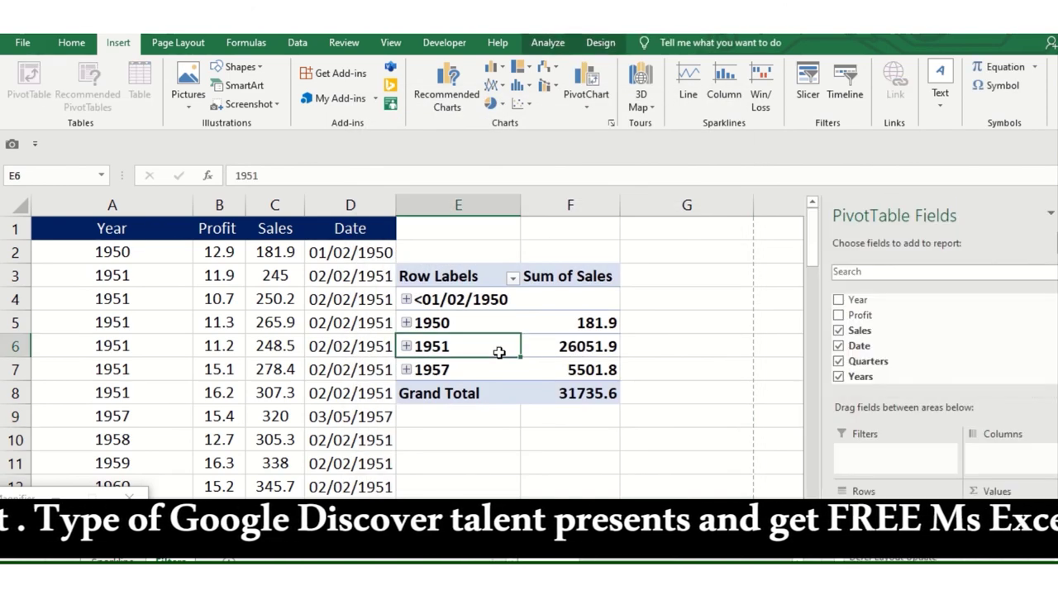
Insert a Date timeline for the PivotTable and place it below the table.
click(845, 82)
click(662, 241)
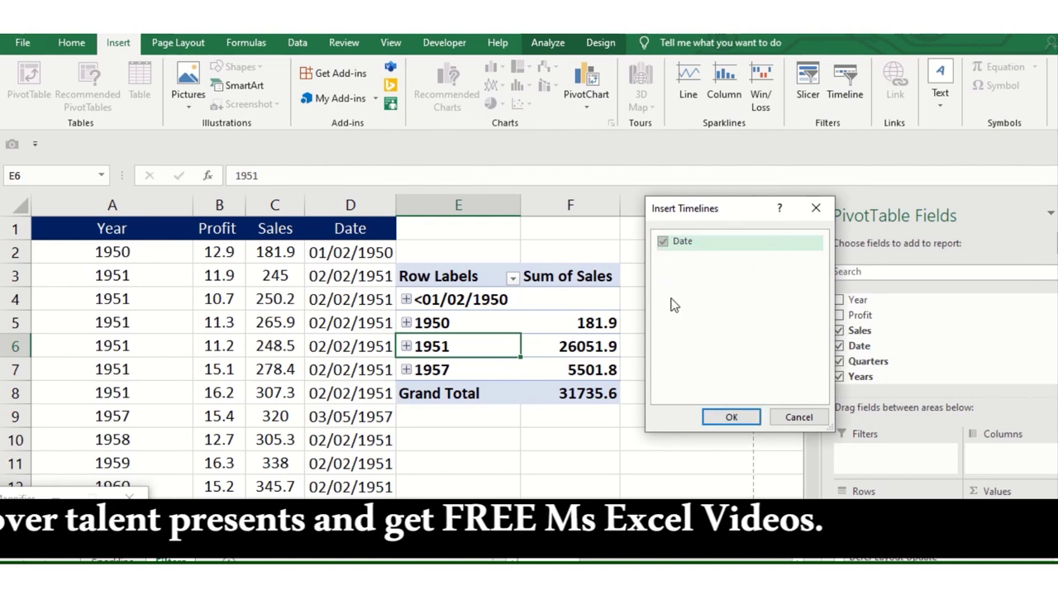
click(731, 418)
mouse_move(449, 328)
mouse_down()
mouse_move(636, 413)
mouse_move(617, 426)
mouse_up()
Filter the timeline to September, July, October, then December 1957.
click(578, 535)
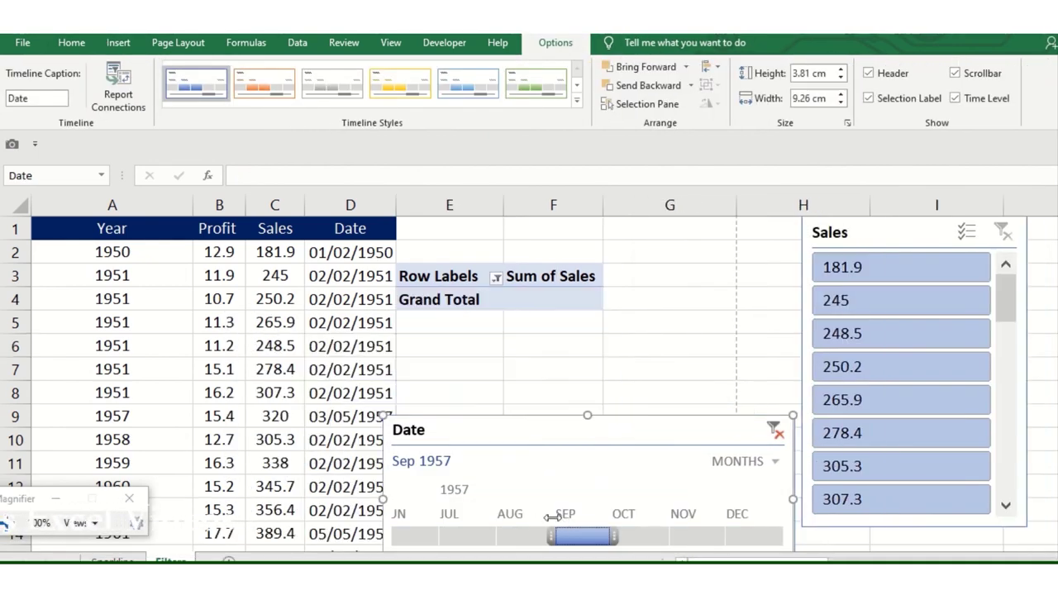
click(456, 523)
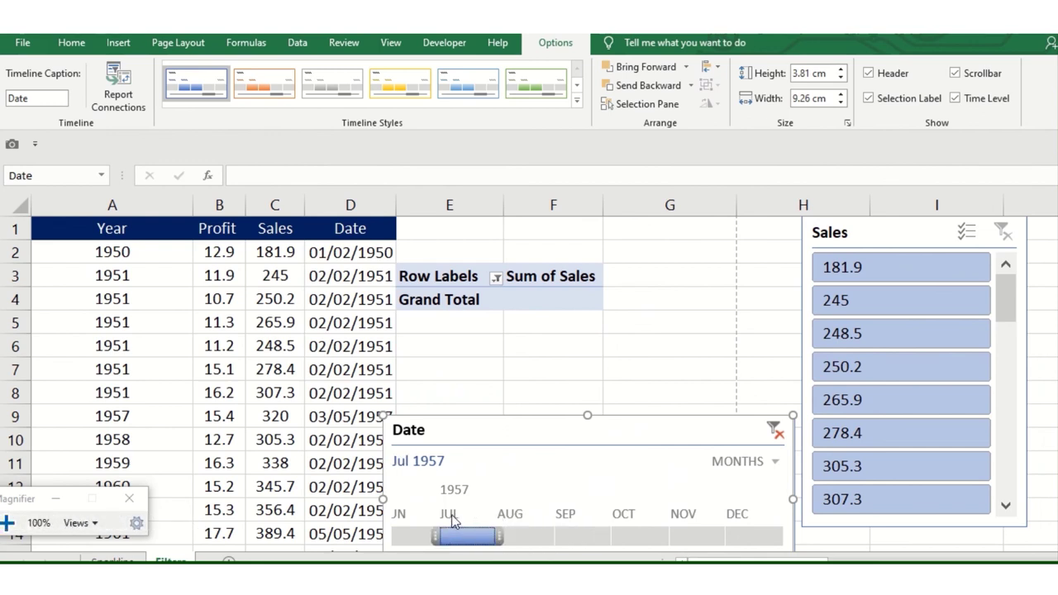
click(661, 520)
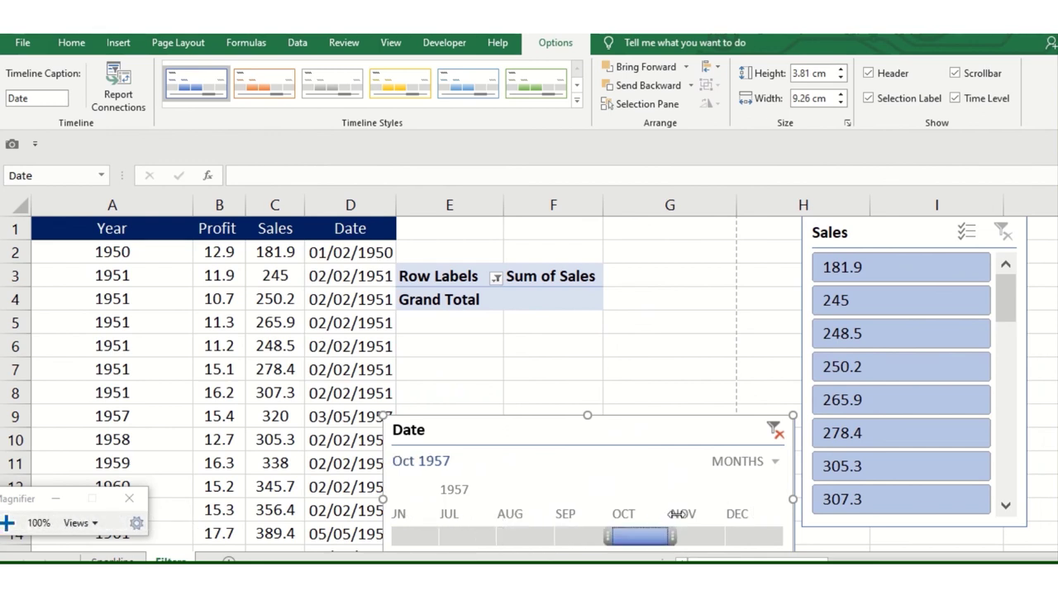
click(733, 519)
click(748, 463)
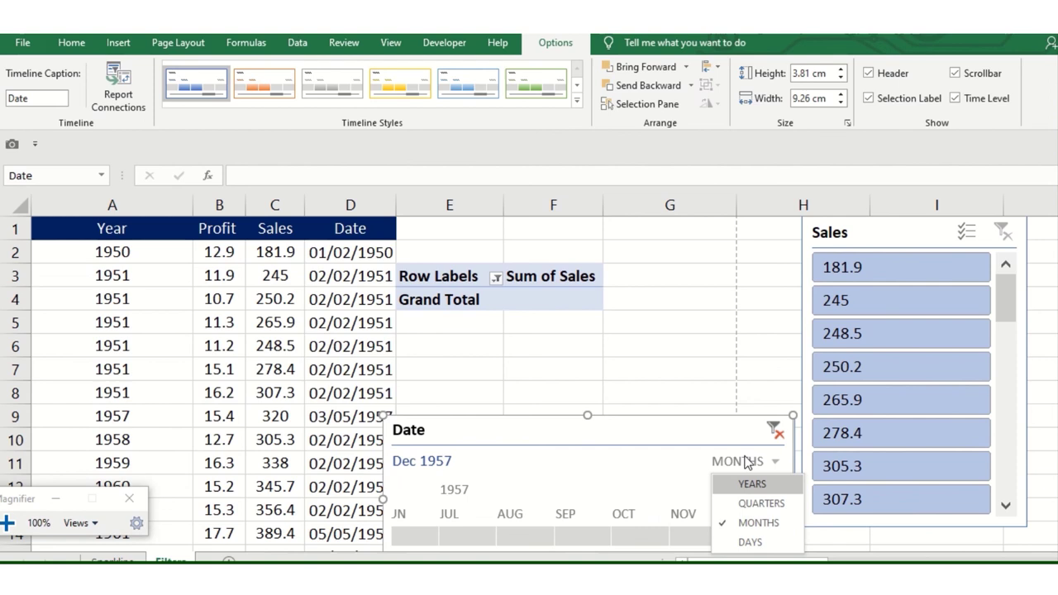
Switch the Date timeline's time level from quarters to years.
click(756, 501)
click(738, 463)
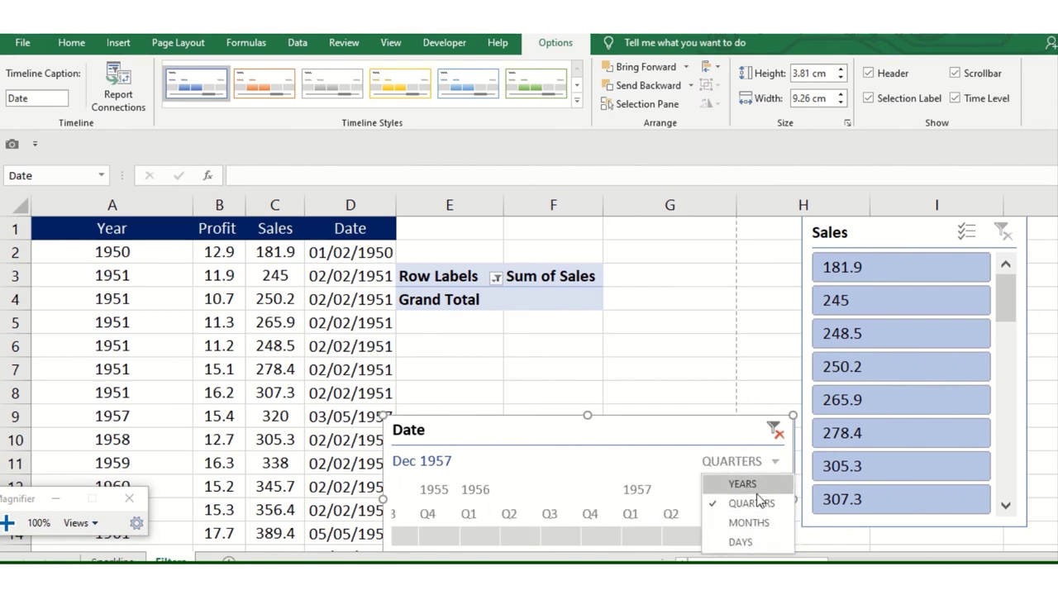
click(758, 489)
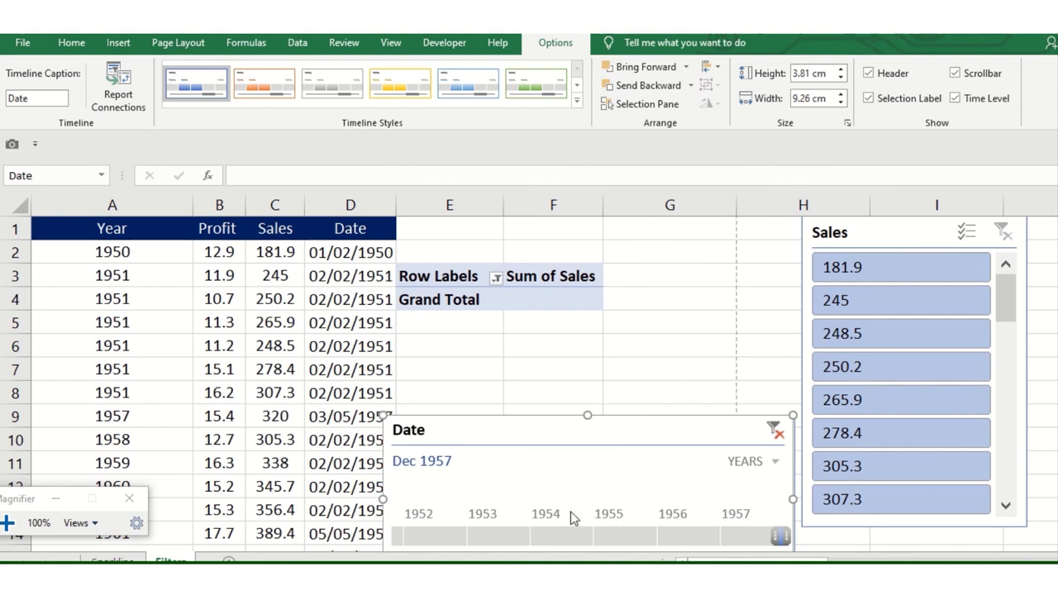
Try years 1956 and 1952 on the timeline, settling on 1957 with Sales 5501.8.
click(743, 531)
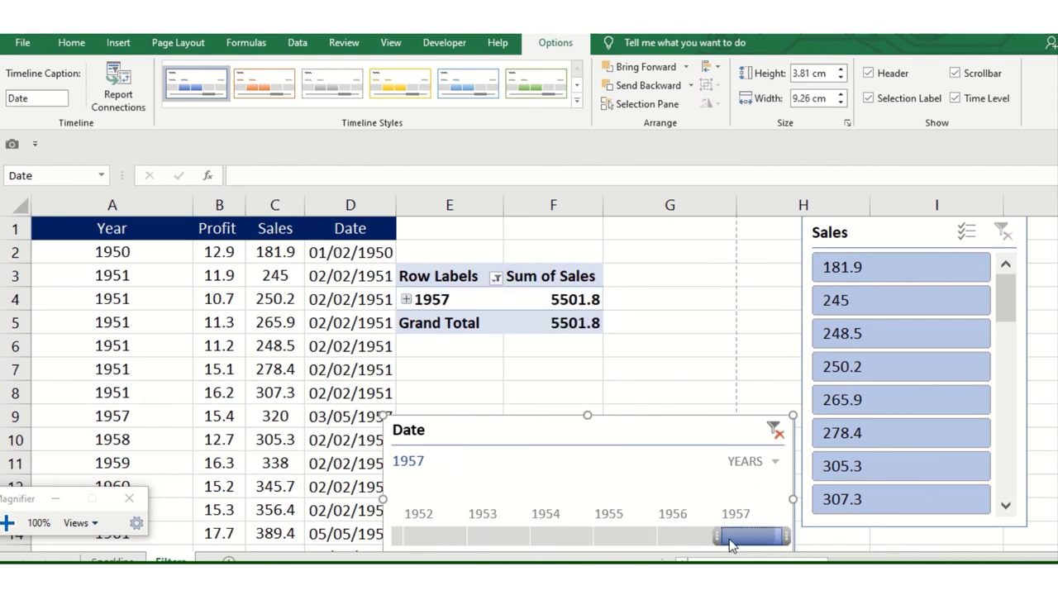
click(669, 537)
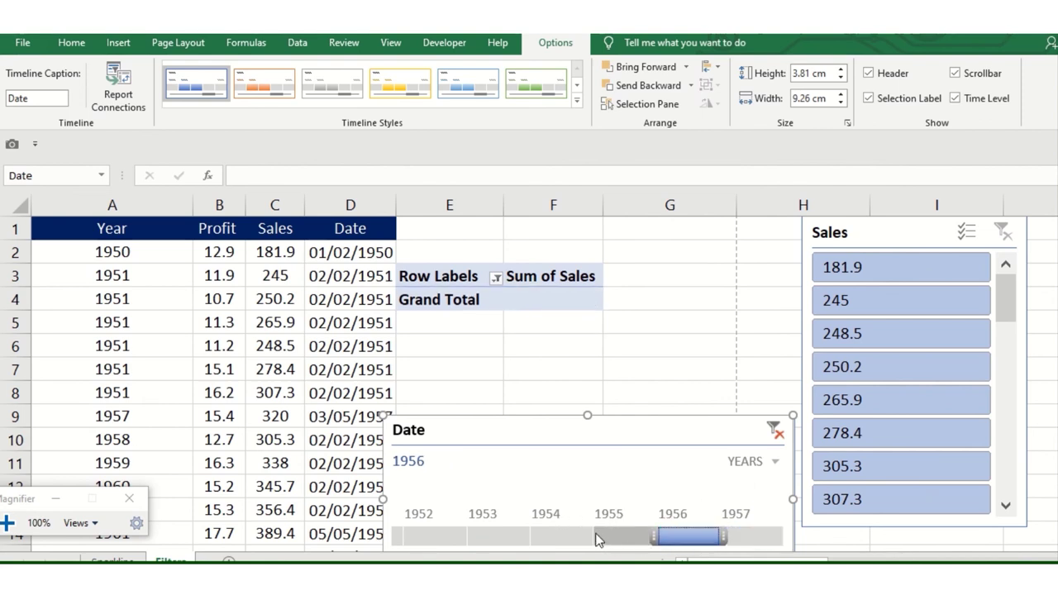
drag(598, 539, 423, 534)
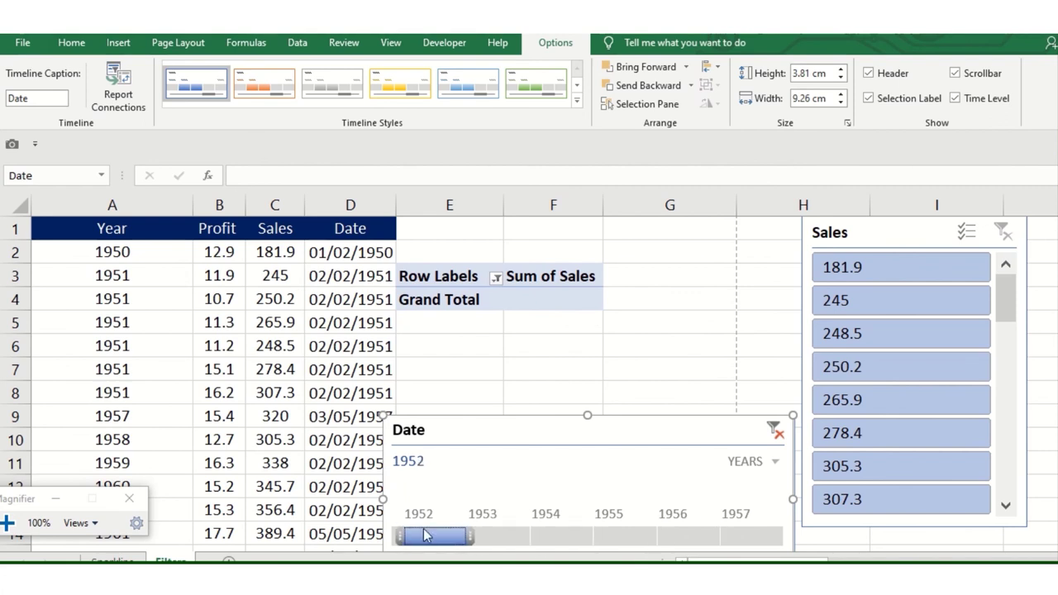
drag(423, 528, 496, 535)
click(743, 534)
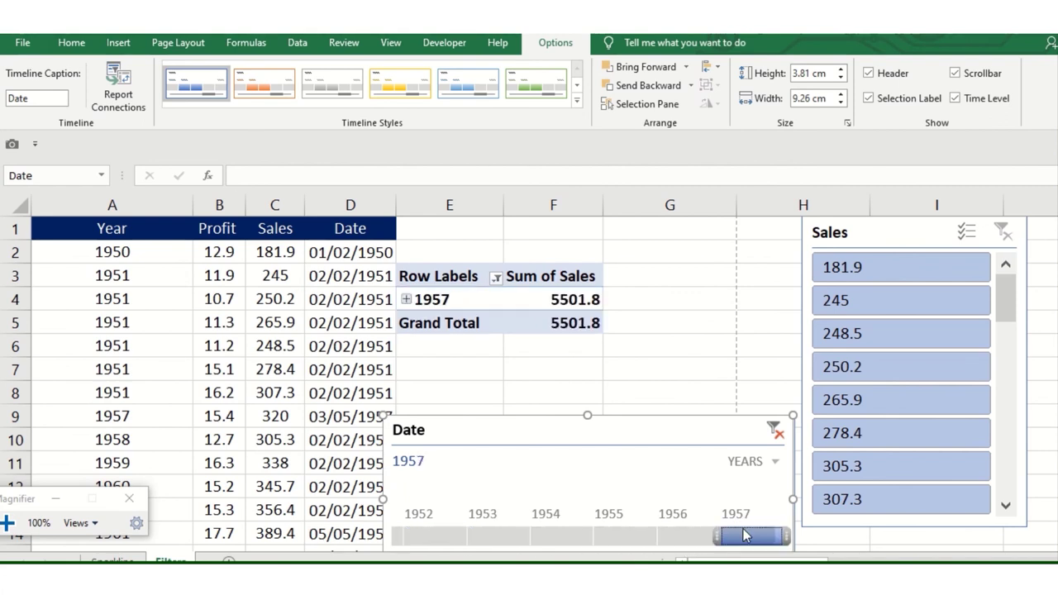